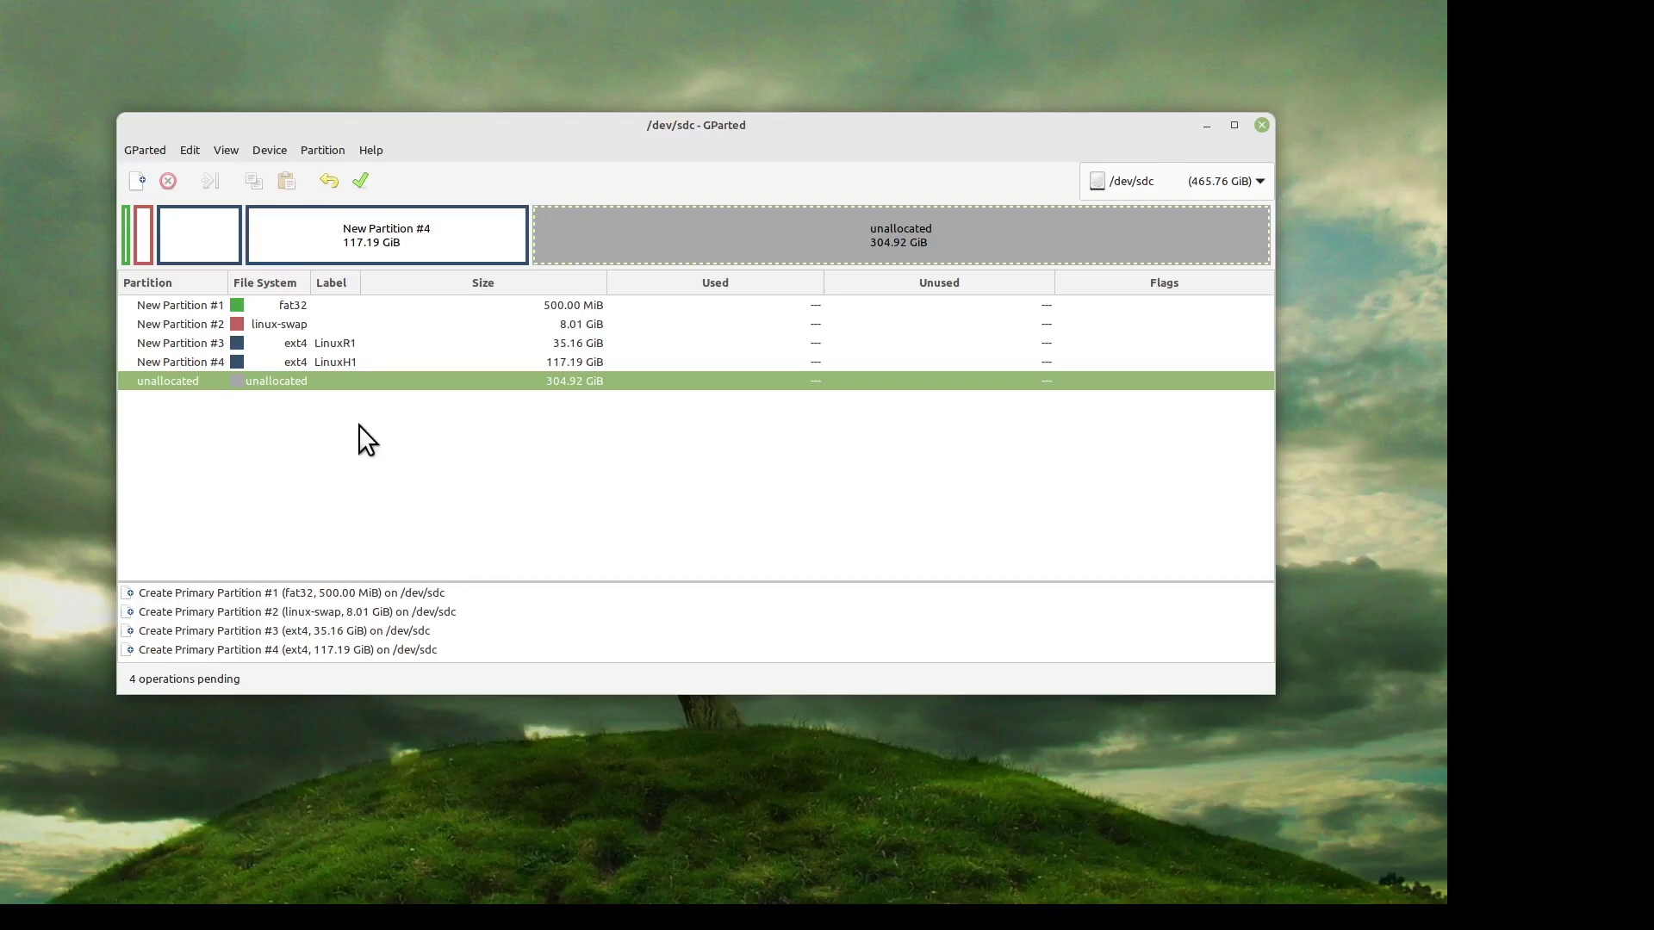
# Dismiss the pending-operations warning and undo the queued partition operations on /dev/sdc.
pyautogui.click(253, 153)
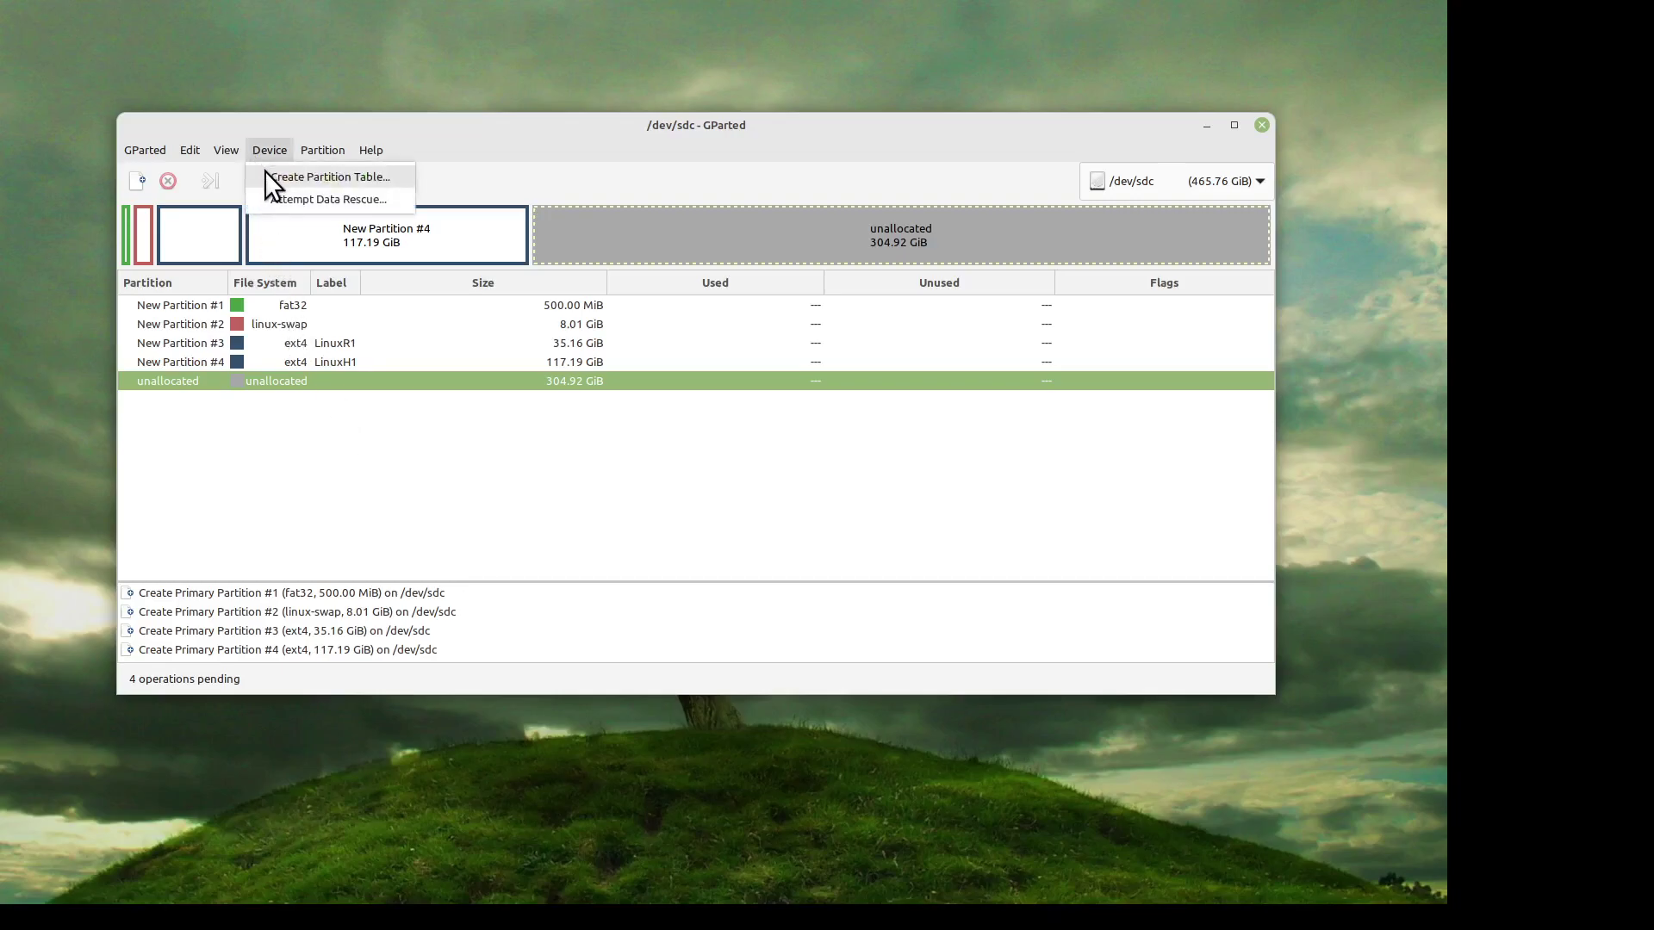
pyautogui.click(265, 171)
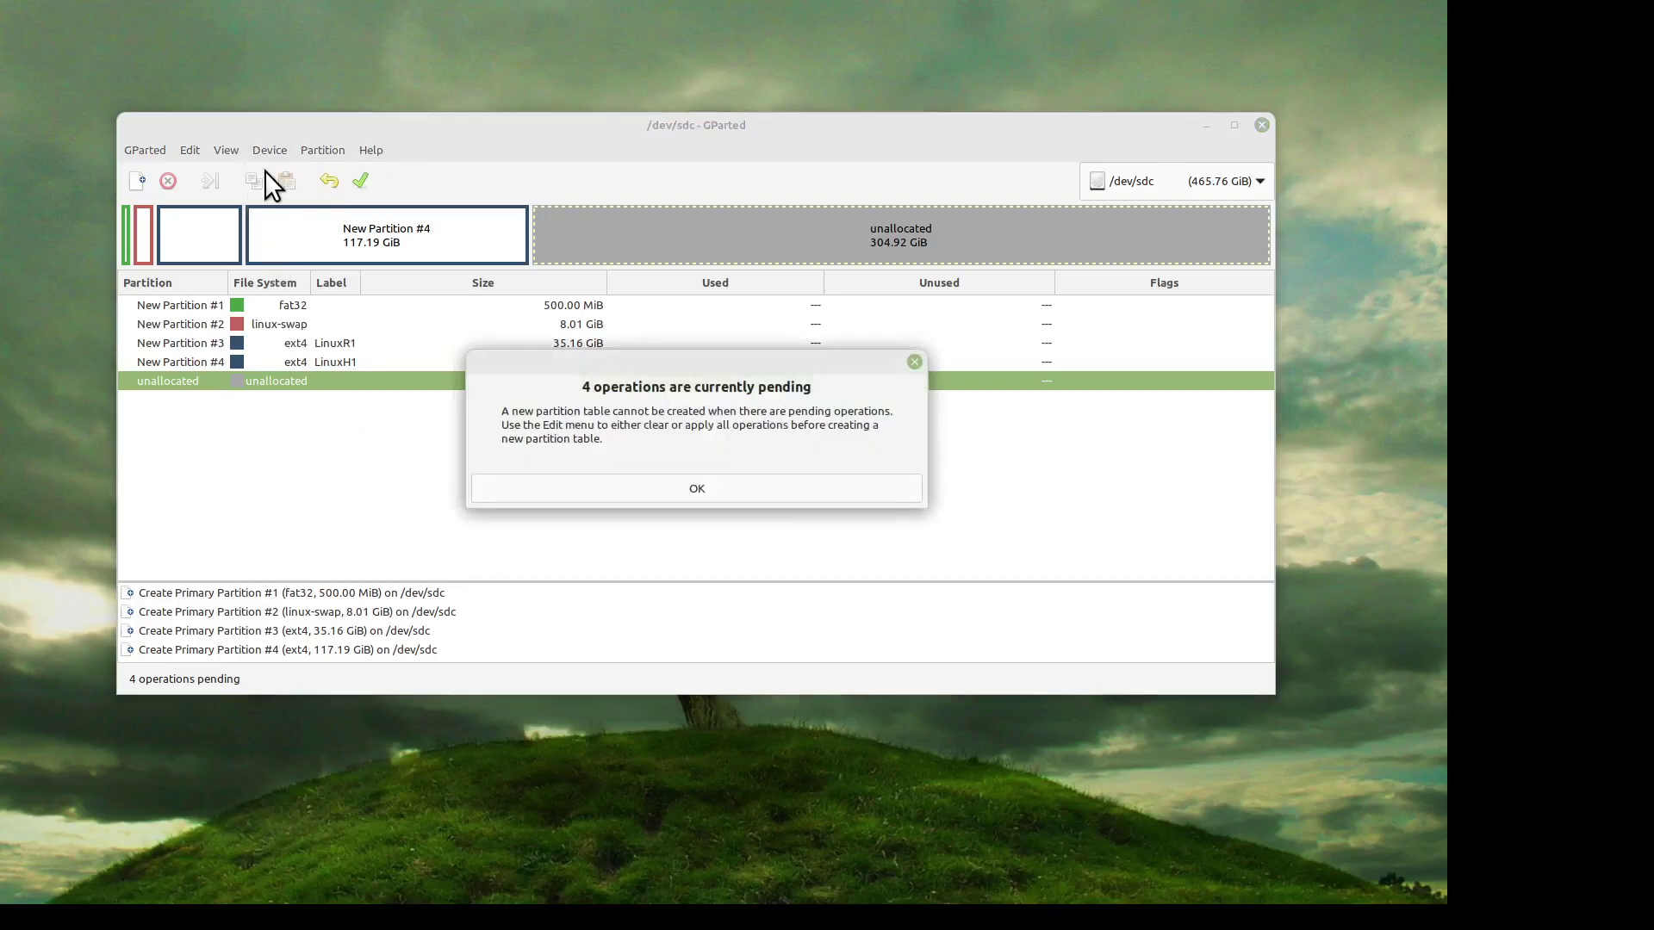
pyautogui.click(571, 478)
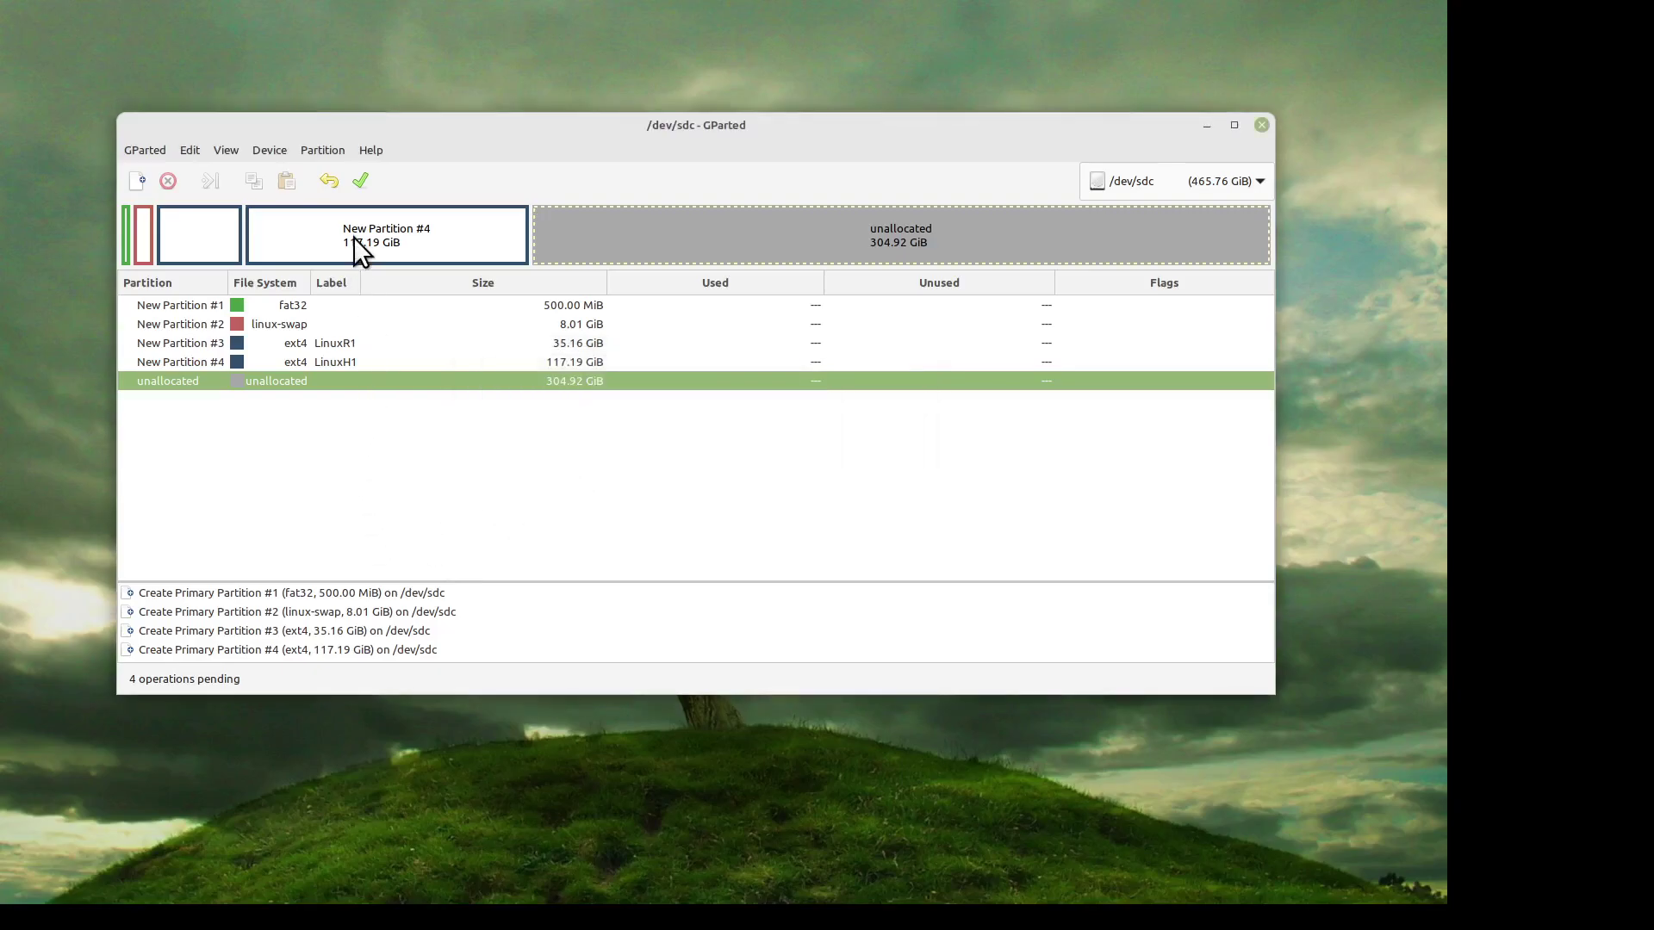
pyautogui.click(328, 177)
pyautogui.click(328, 177)
pyautogui.click(327, 177)
pyautogui.click(328, 177)
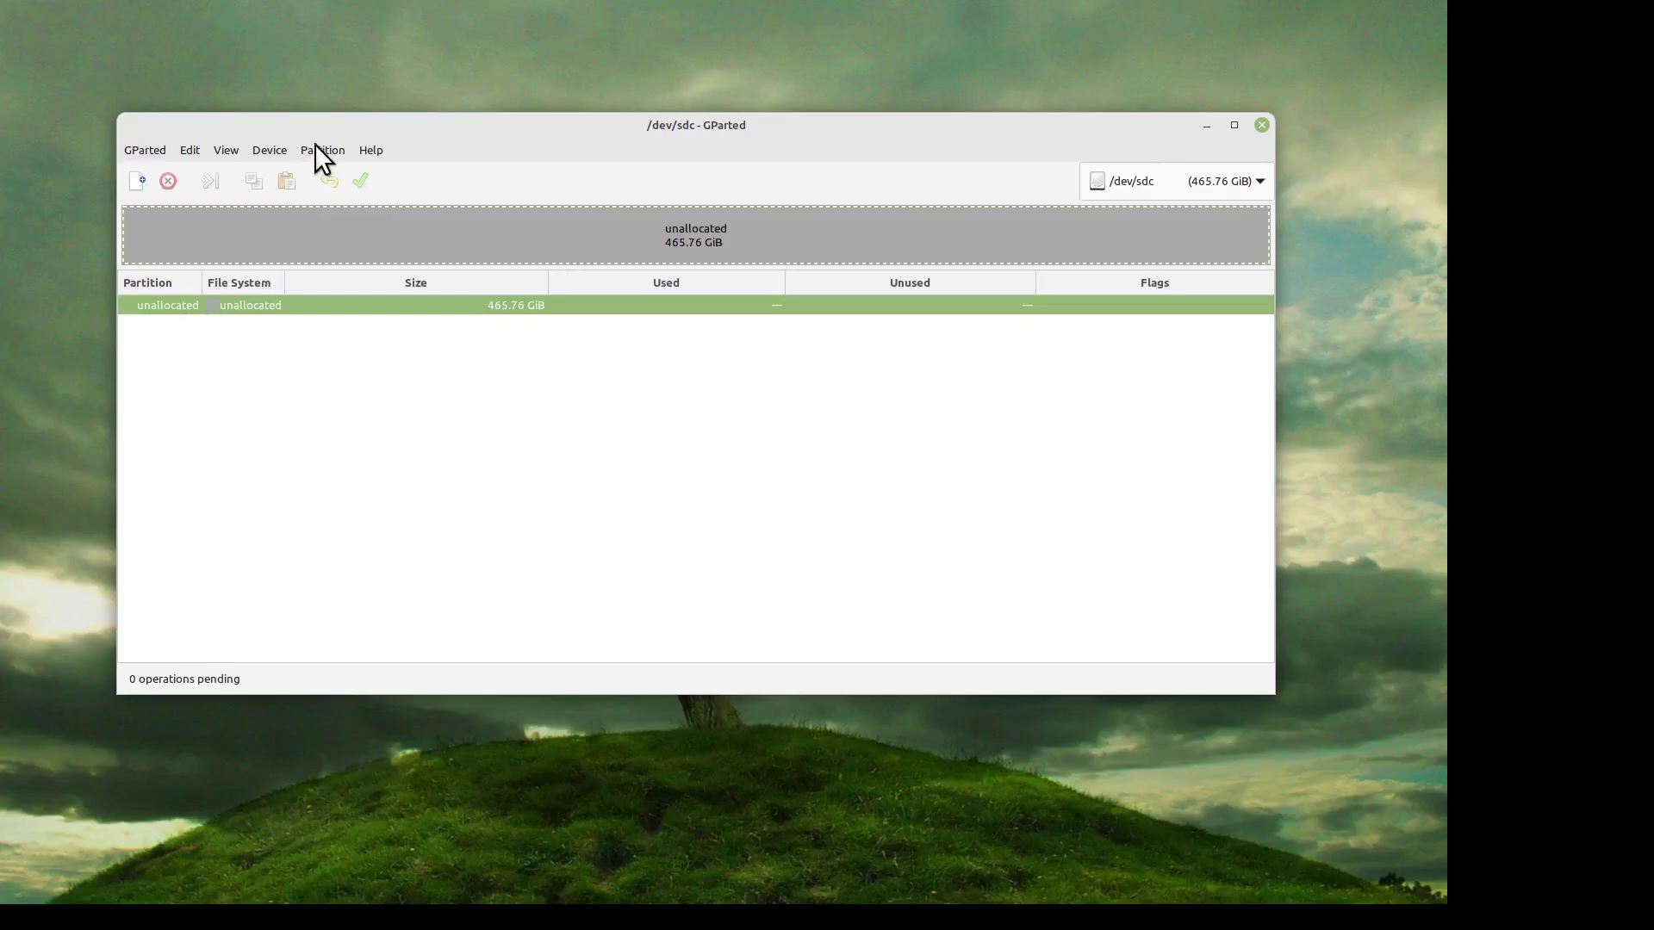
# Write a new gpt partition table to /dev/sdc, leaving 465.76 GiB unallocated.
pyautogui.click(272, 155)
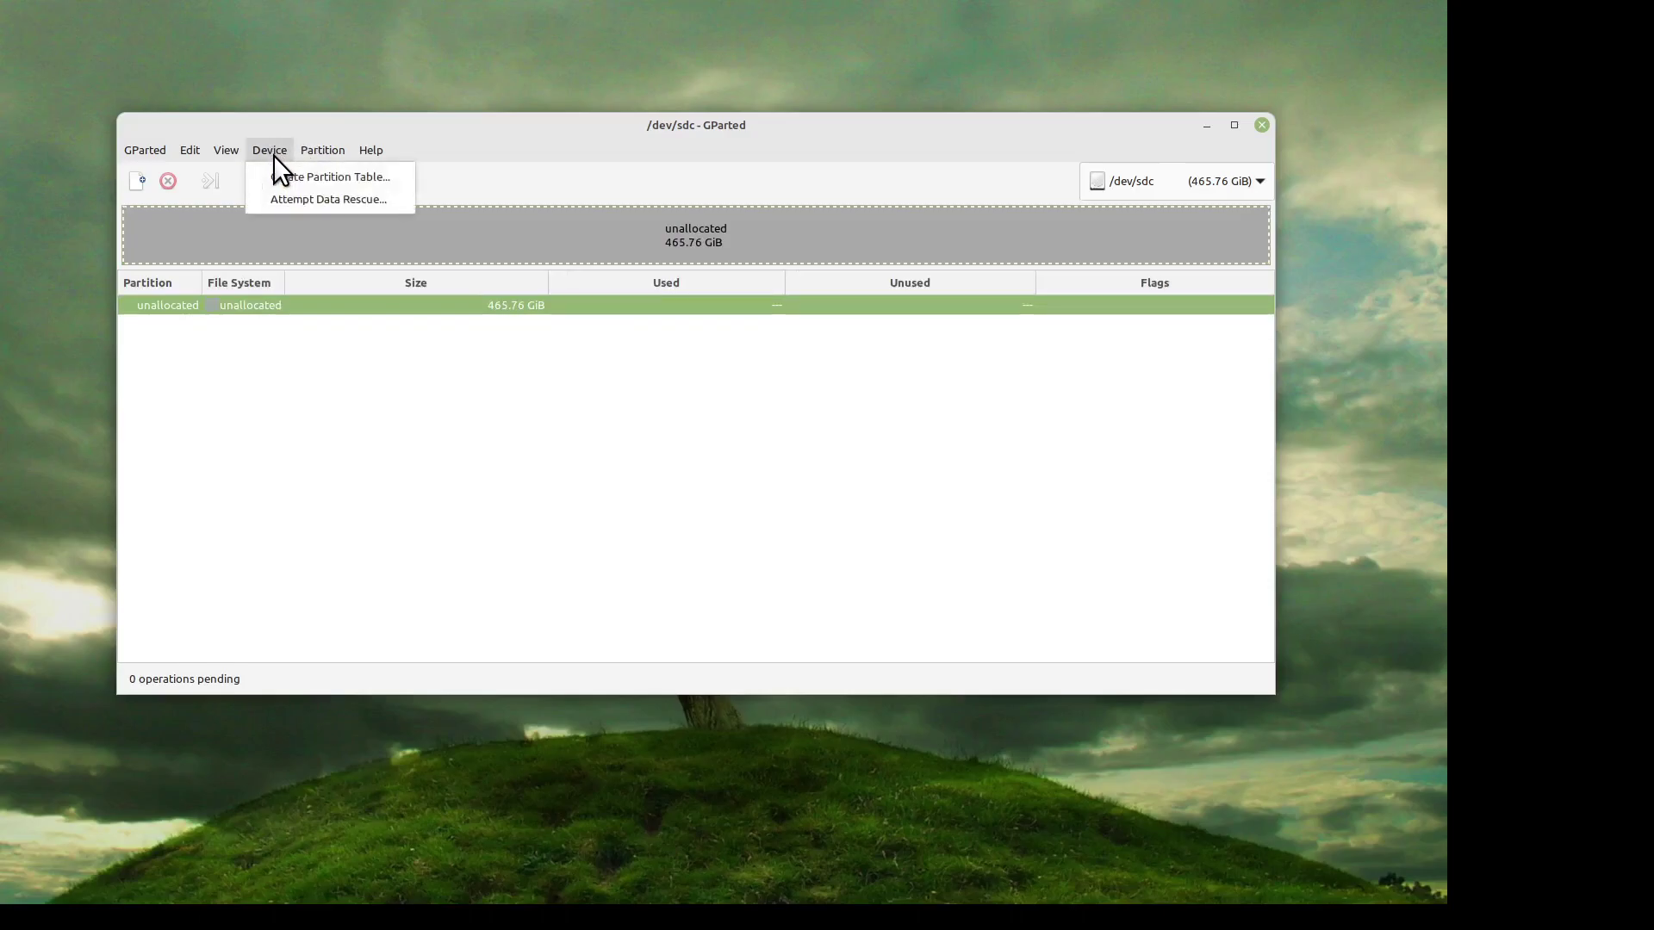
pyautogui.click(292, 176)
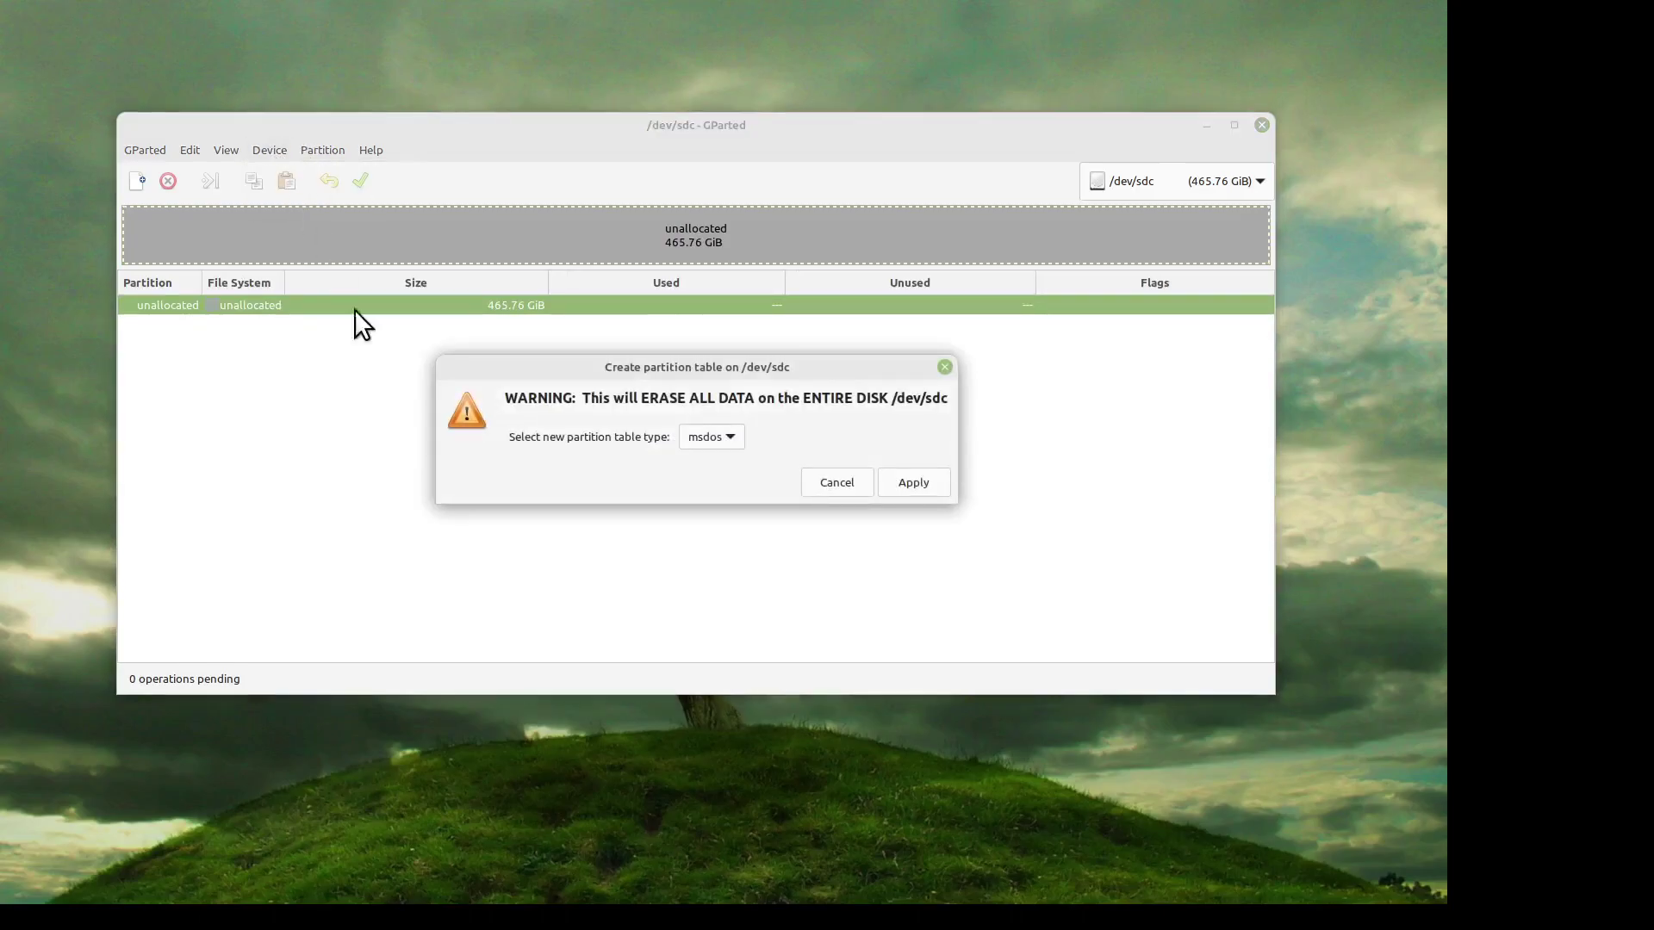
pyautogui.click(718, 435)
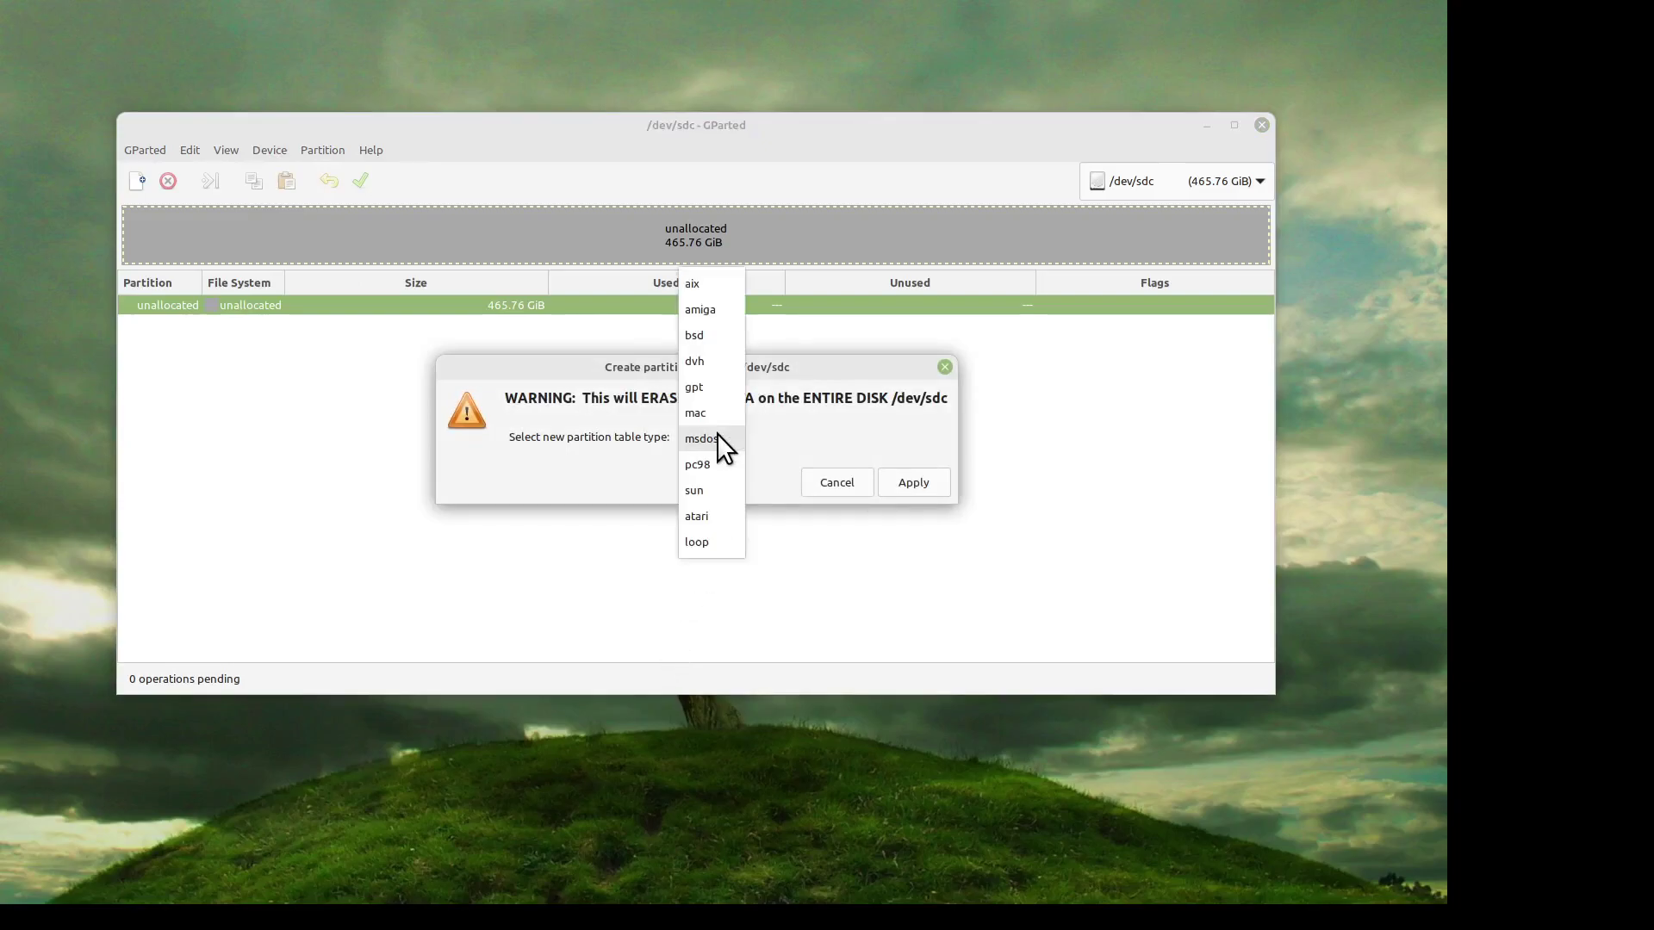
pyautogui.click(712, 387)
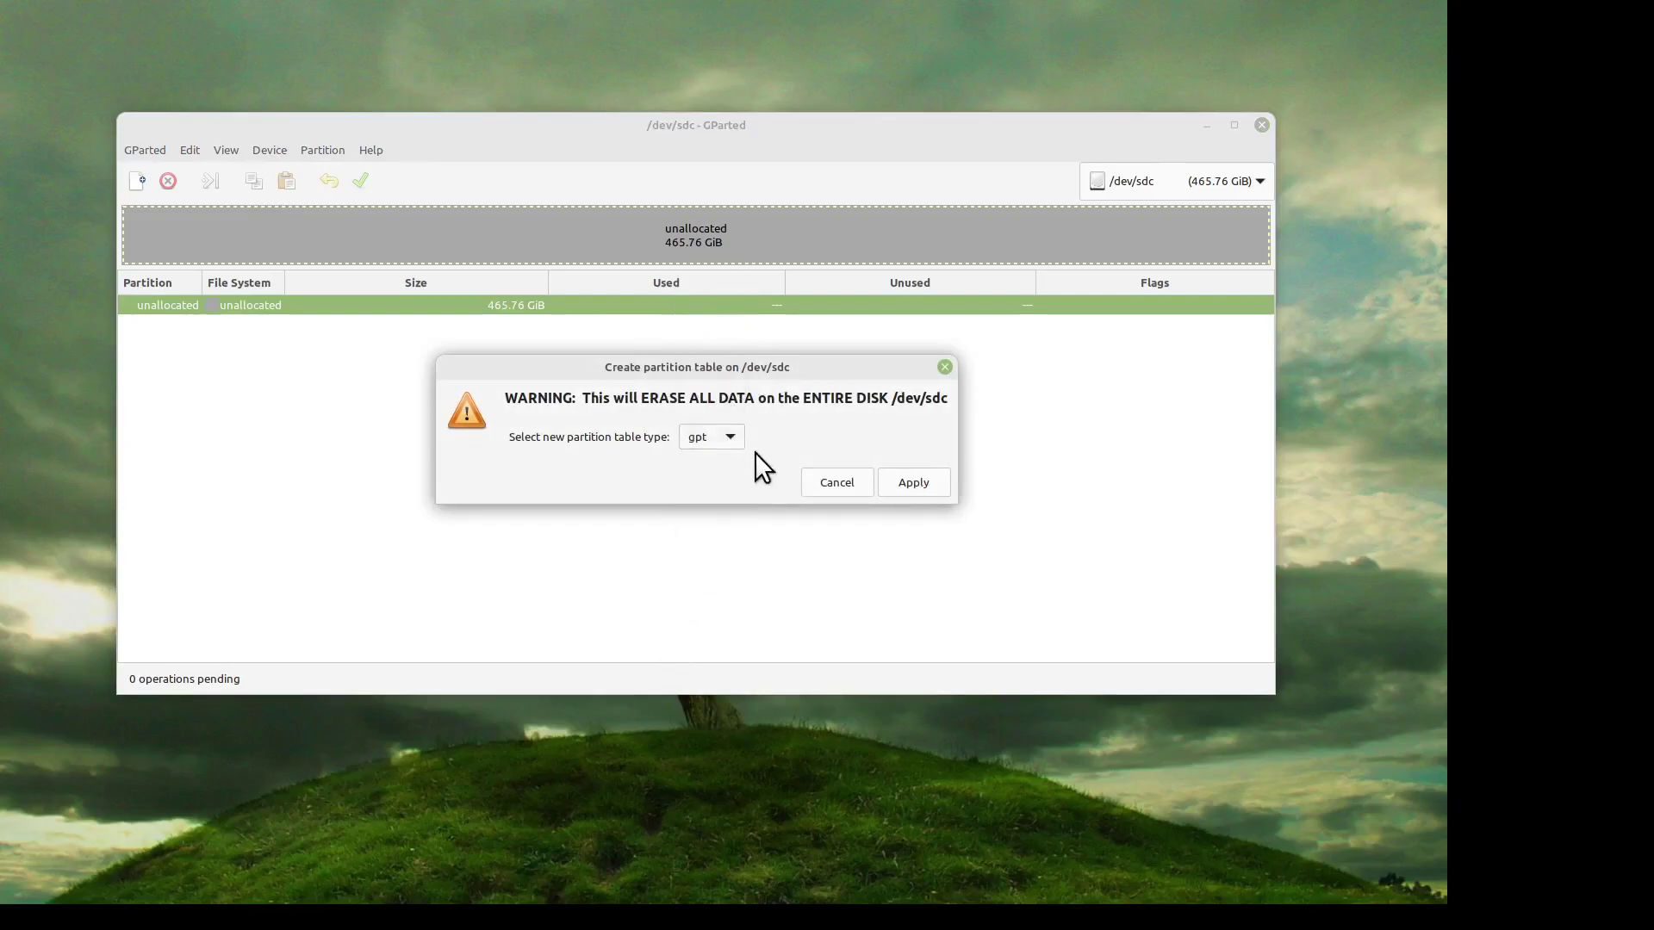
pyautogui.click(914, 483)
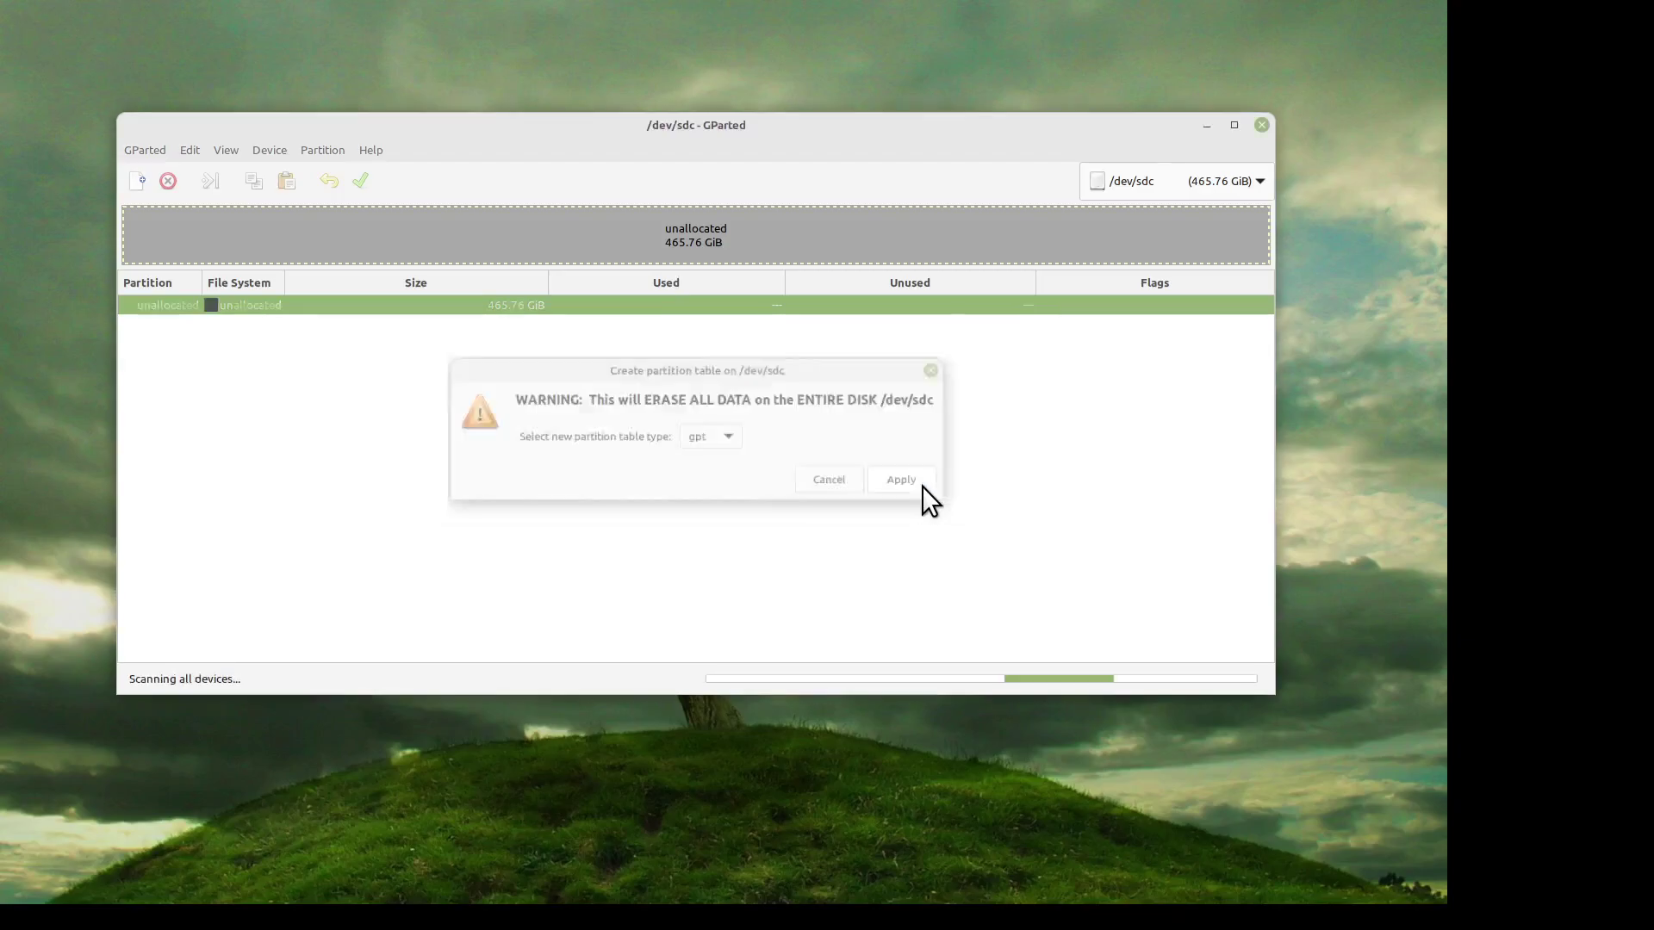
# Queue a 500 MiB fat32 partition at the start of the unallocated space.
pyautogui.rightClick(224, 232)
pyautogui.click(267, 241)
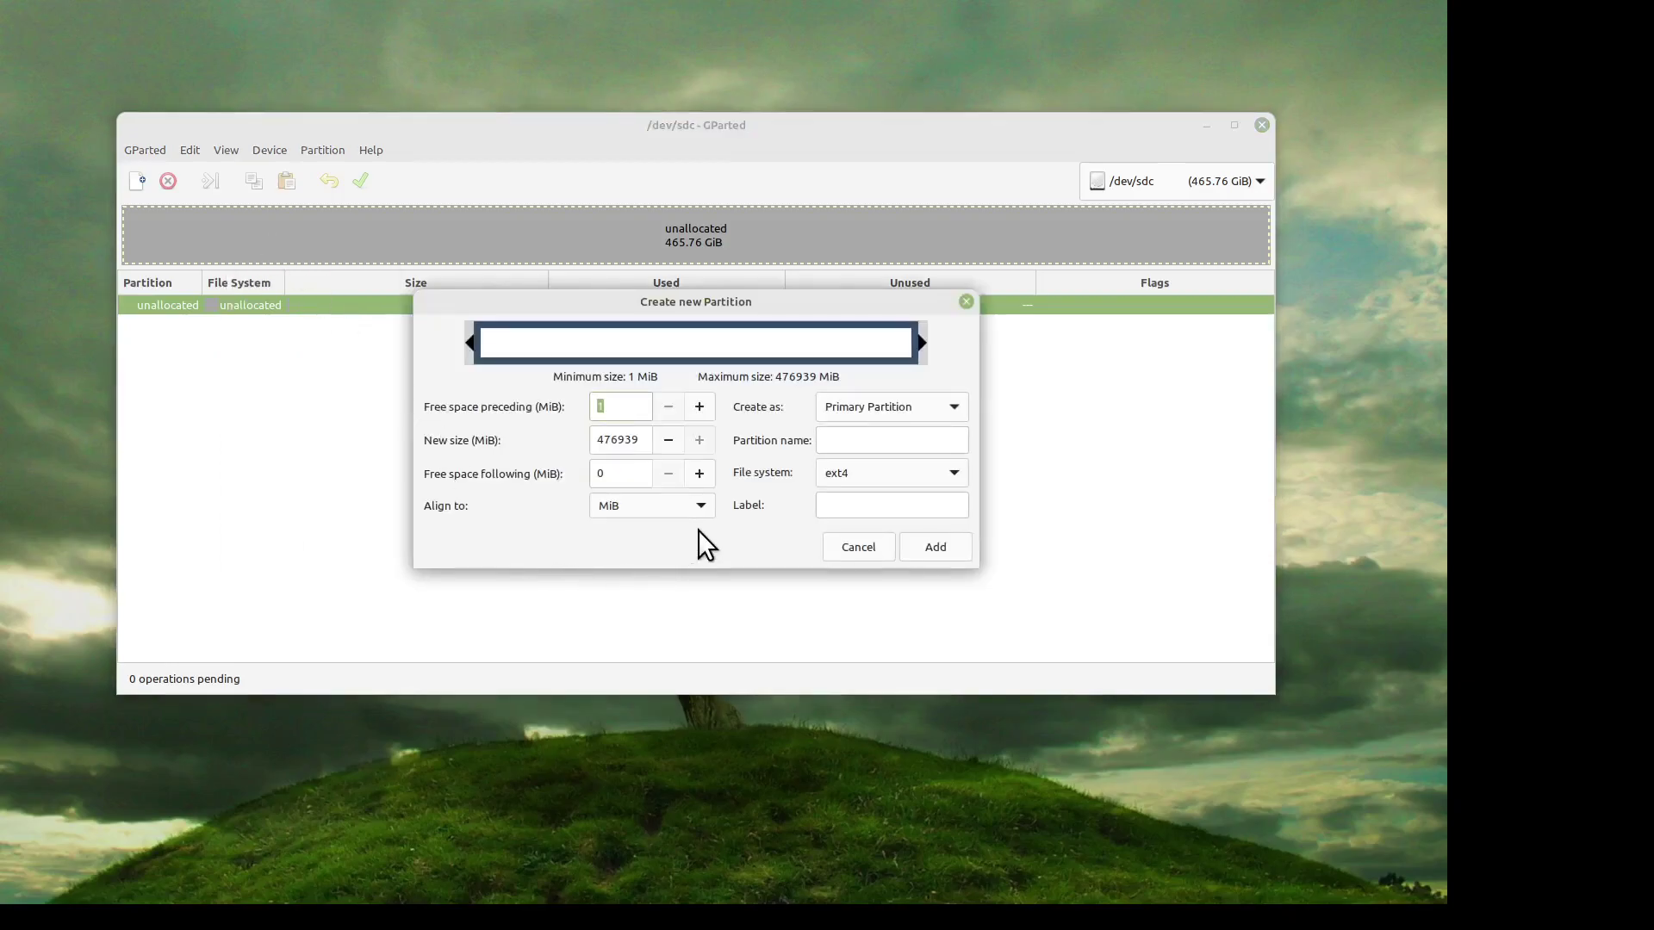
pyautogui.click(883, 476)
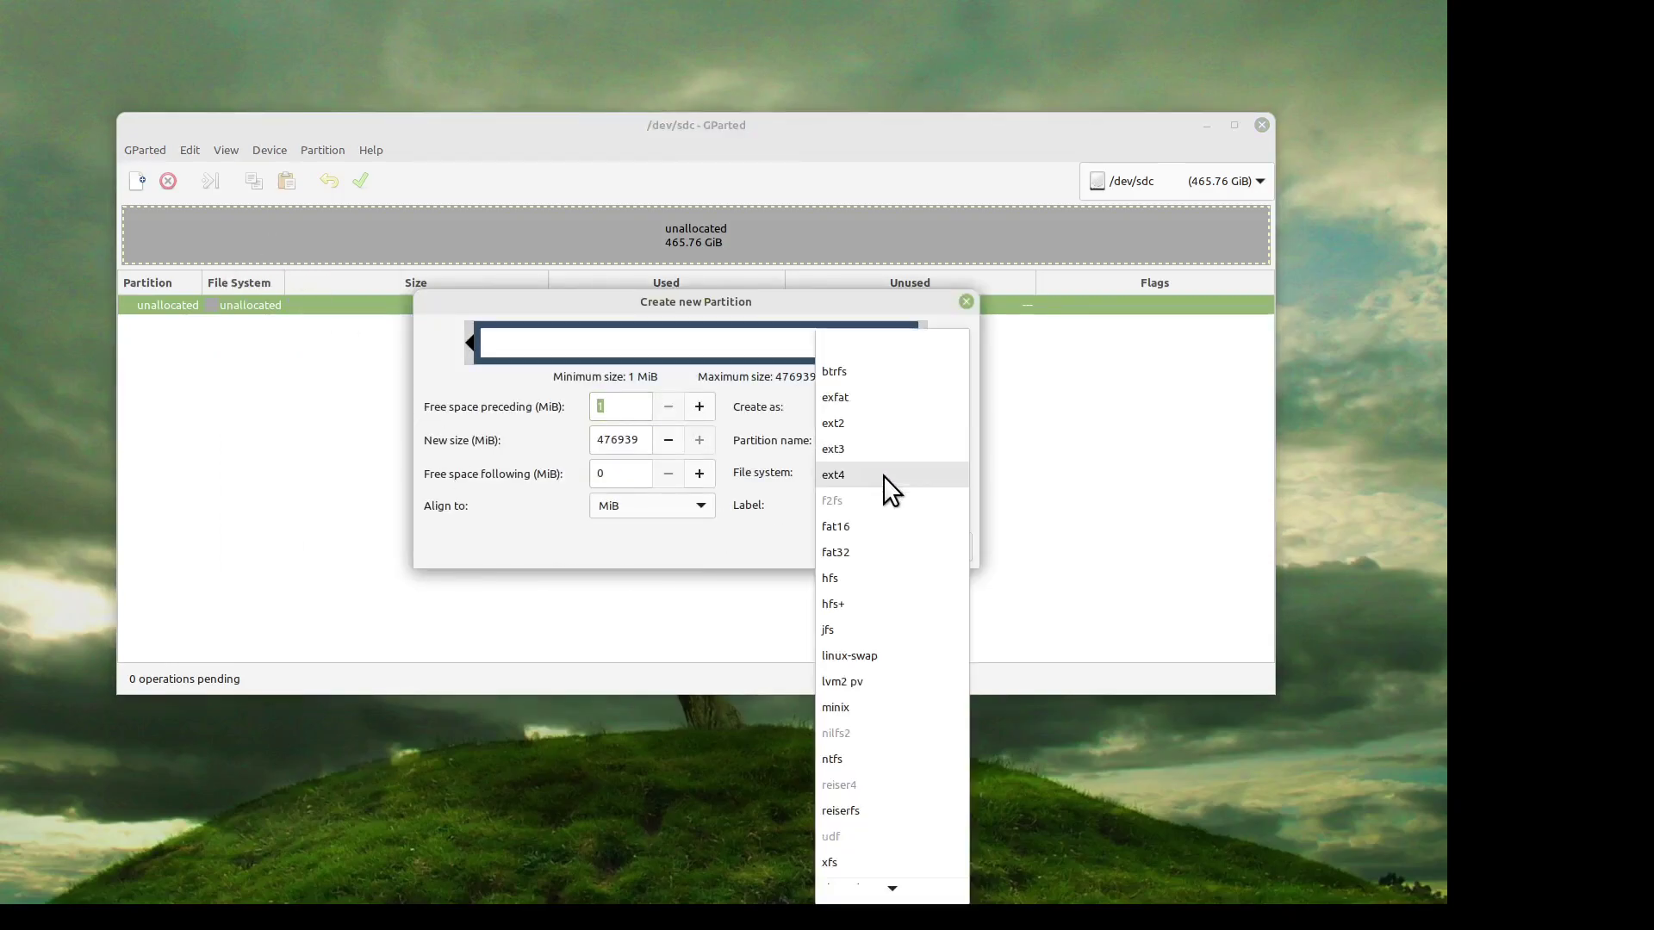
pyautogui.click(875, 553)
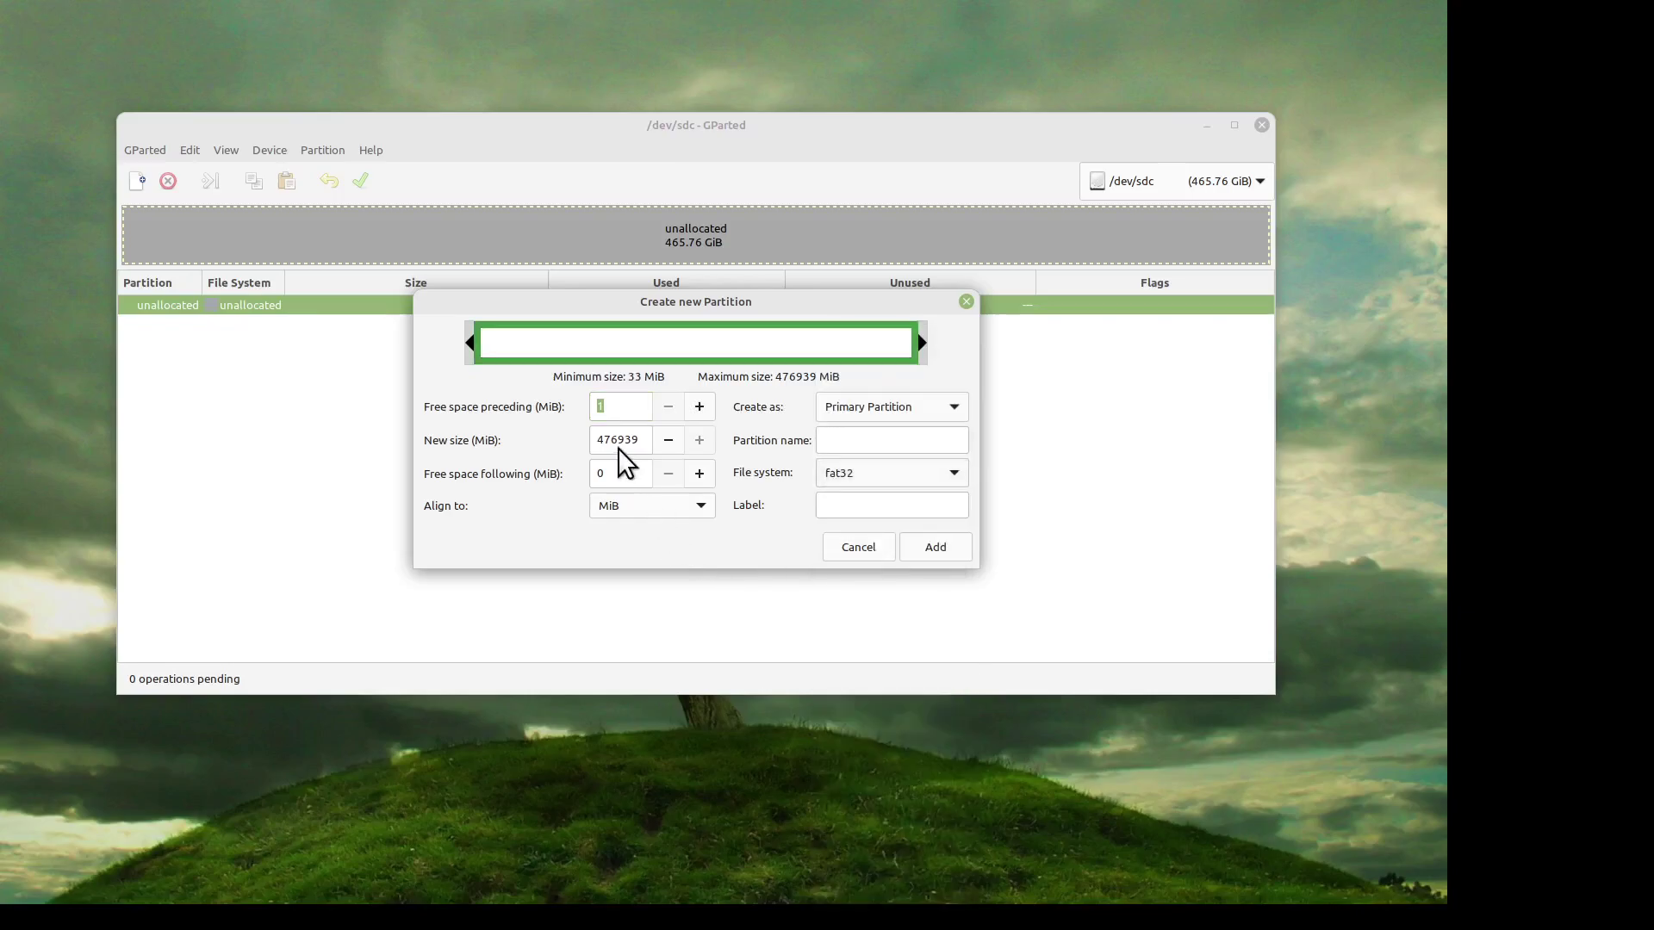
pyautogui.moveTo(646, 440); pyautogui.dragTo(543, 443)
pyautogui.write('500')
pyautogui.click(920, 553)
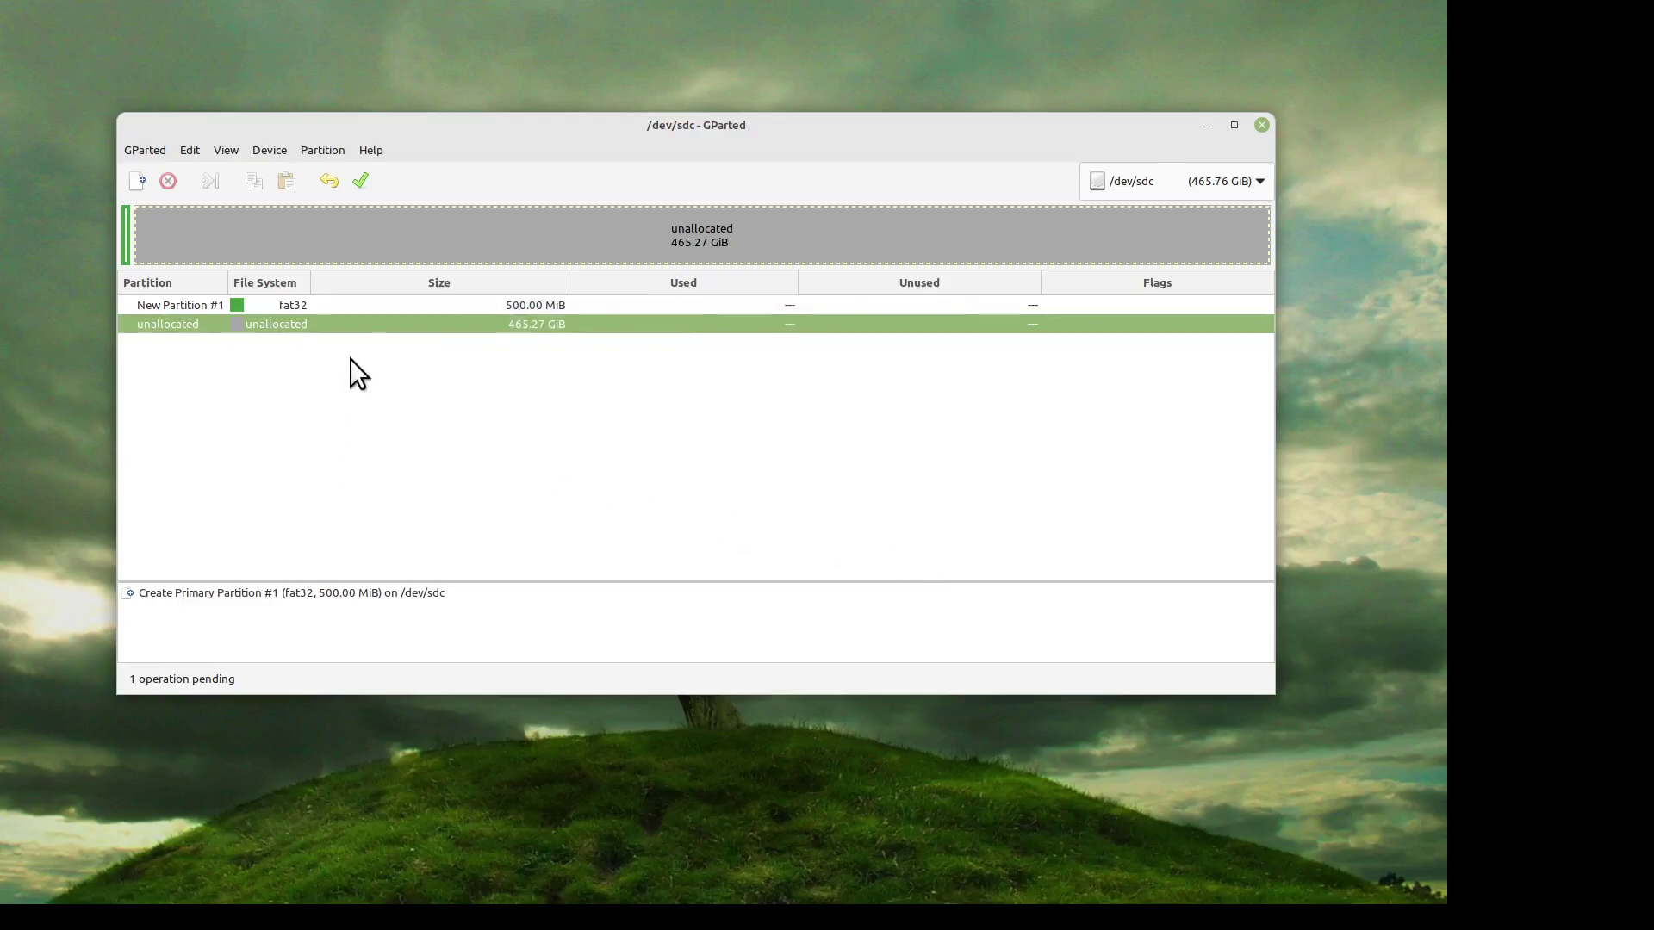
# Queue an 8200 MiB (8.01 GiB) linux-swap partition after the fat32 one.
pyautogui.rightClick(348, 215)
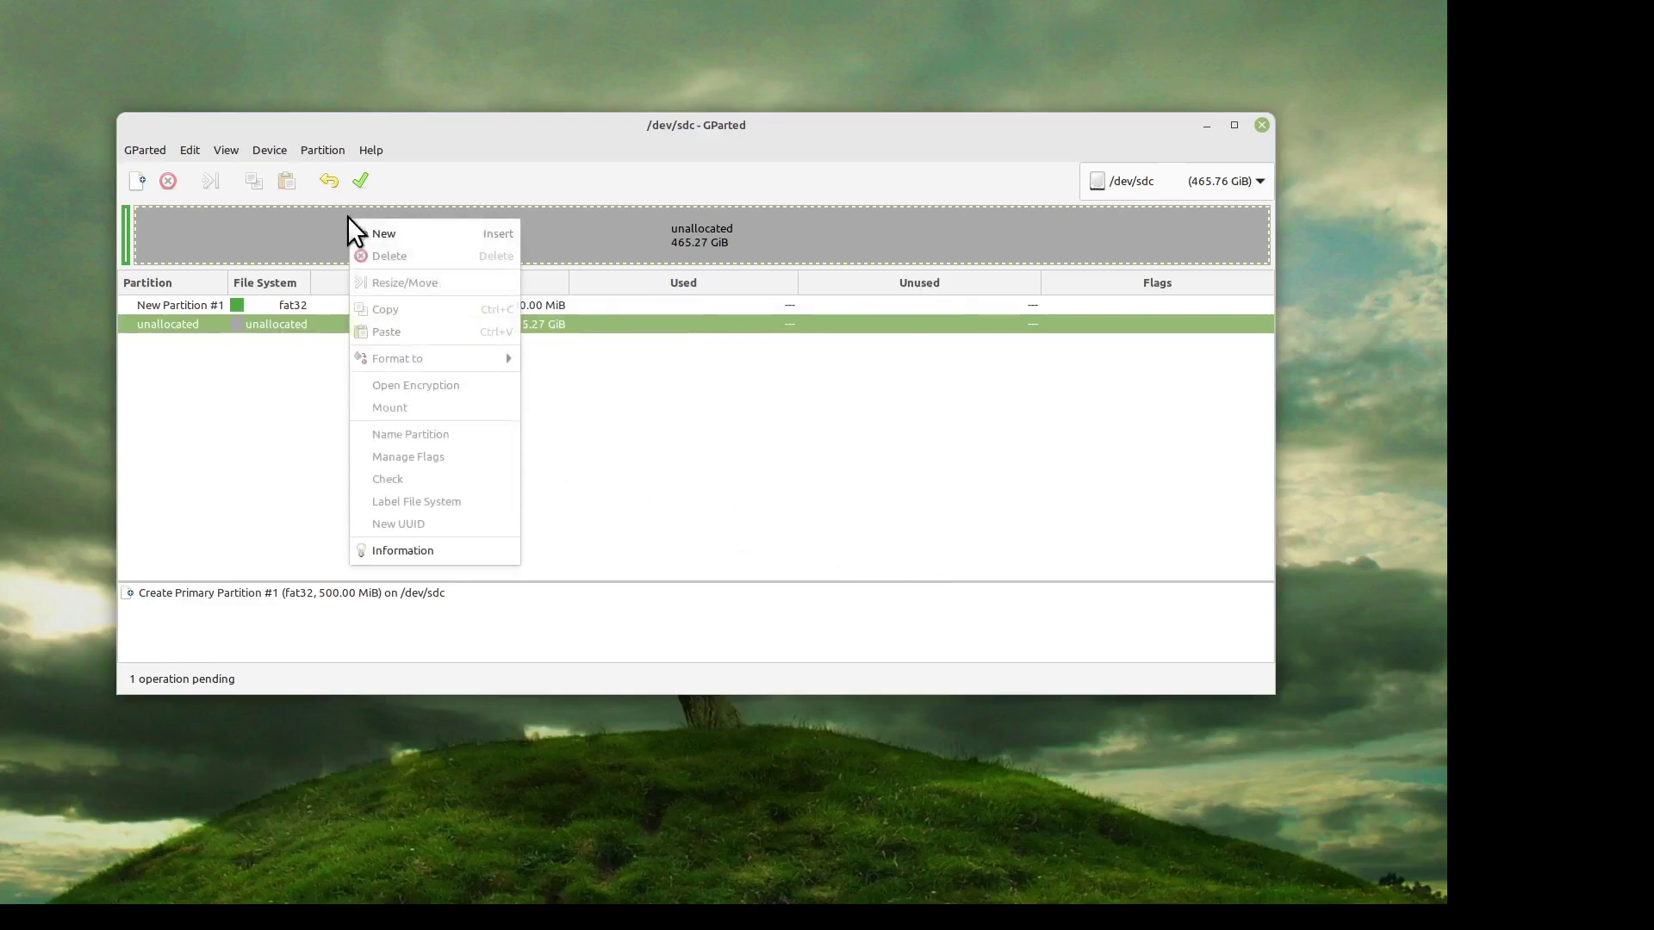
pyautogui.click(398, 226)
pyautogui.doubleClick(635, 441)
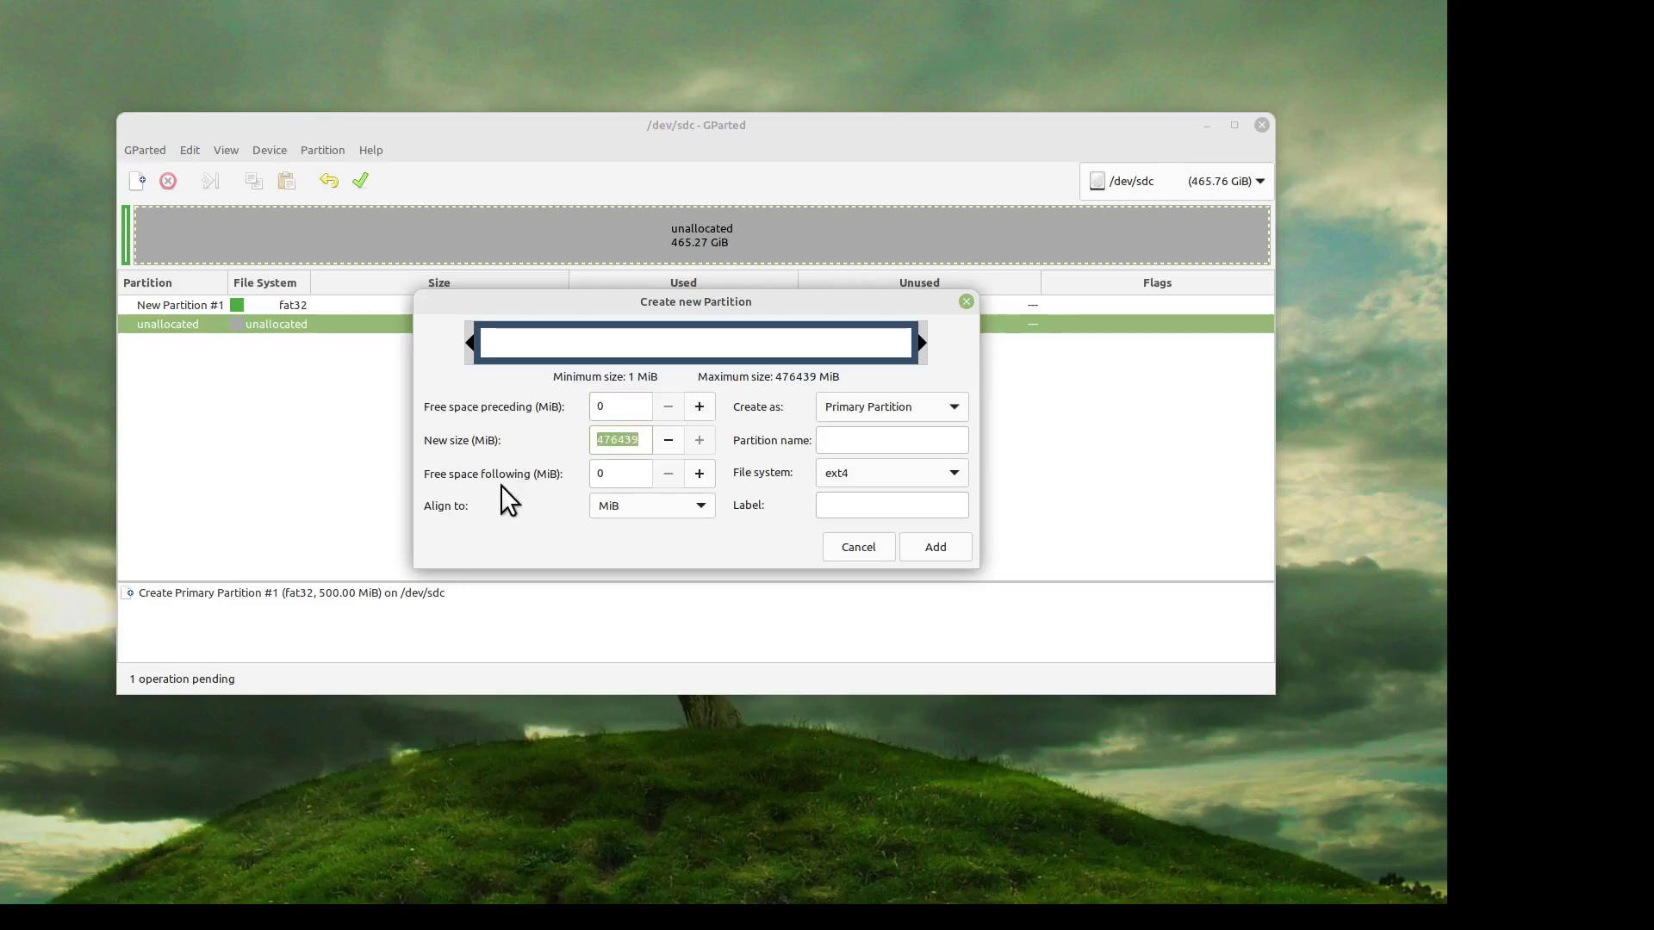
pyautogui.write('8200')
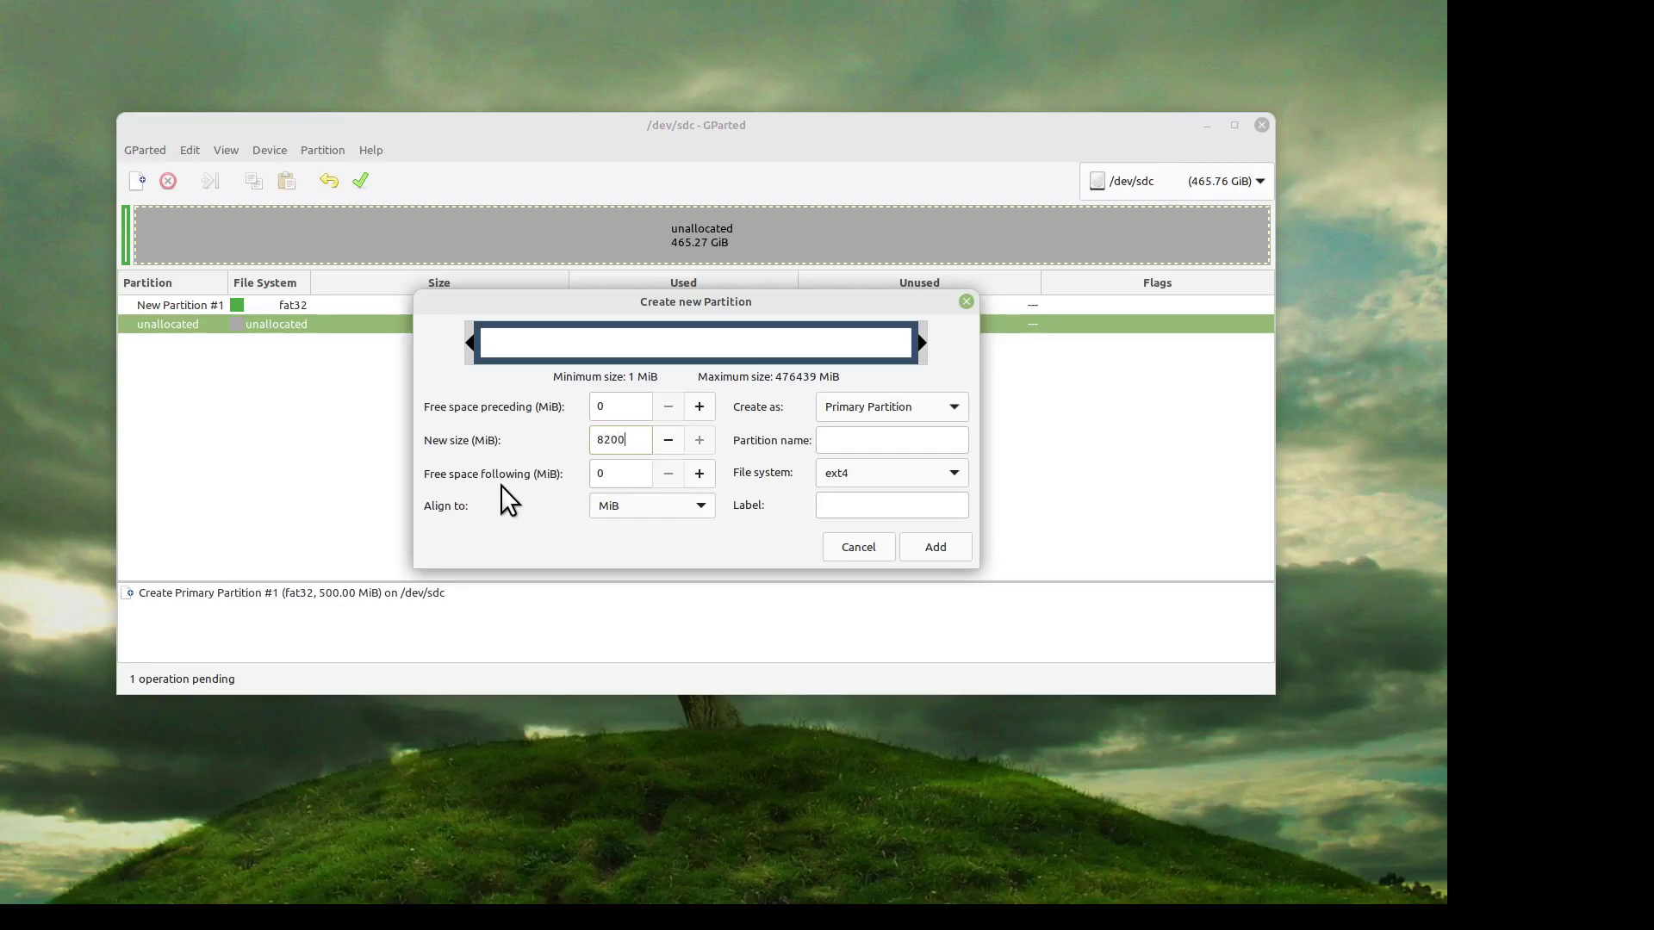
pyautogui.click(892, 477)
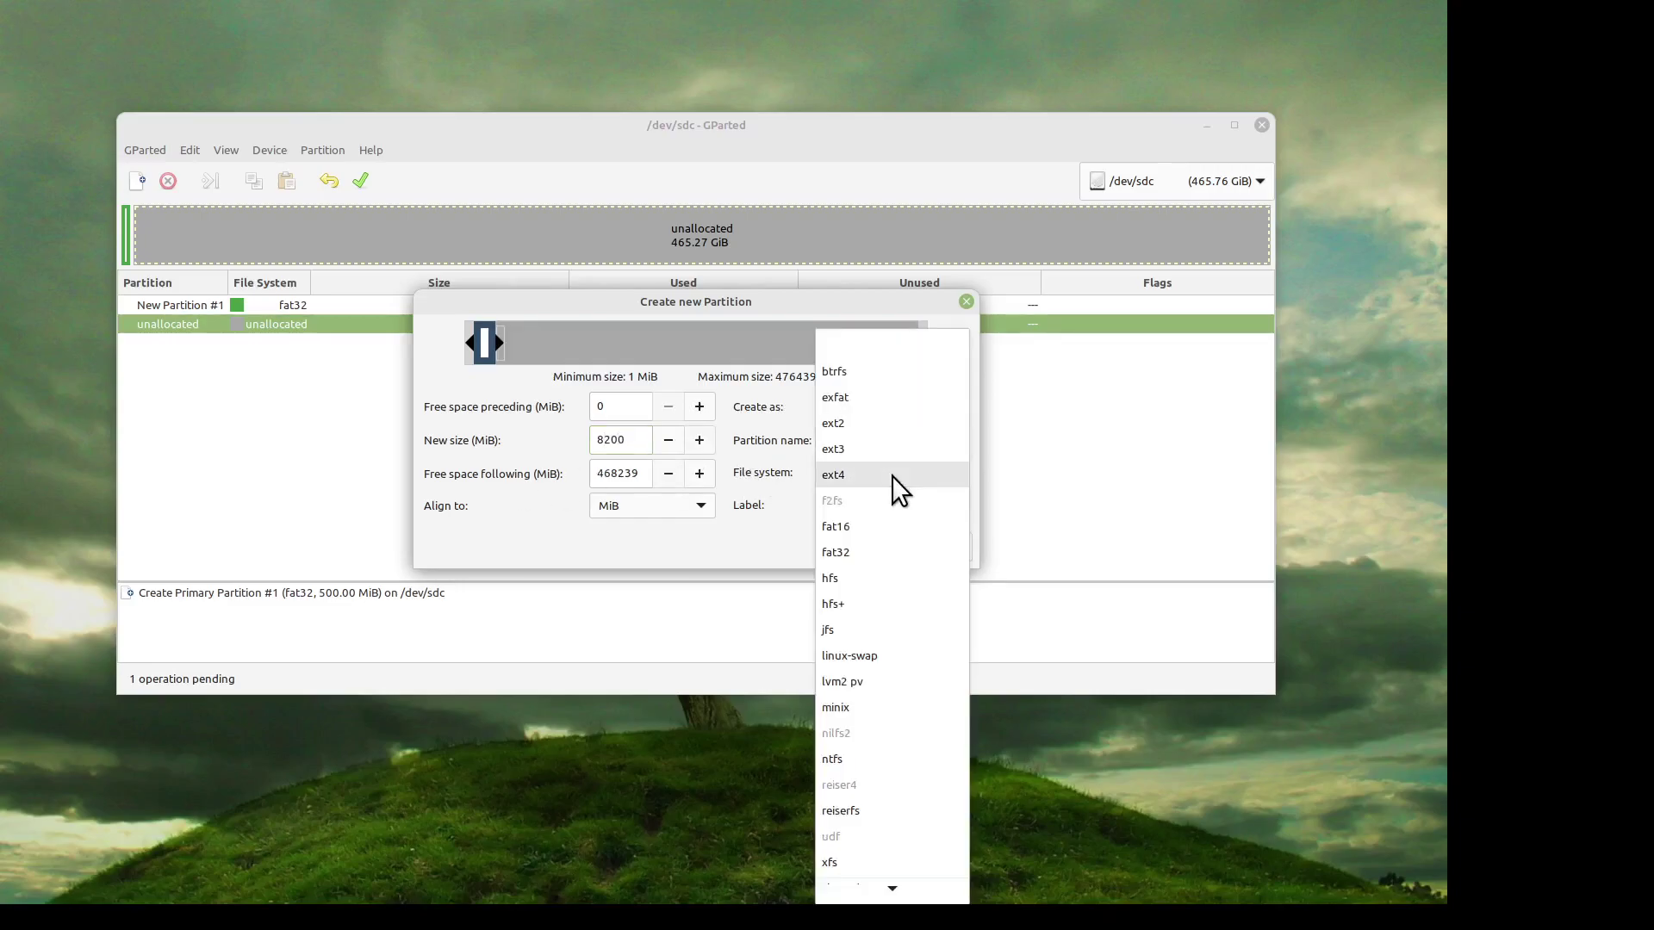
pyautogui.click(882, 655)
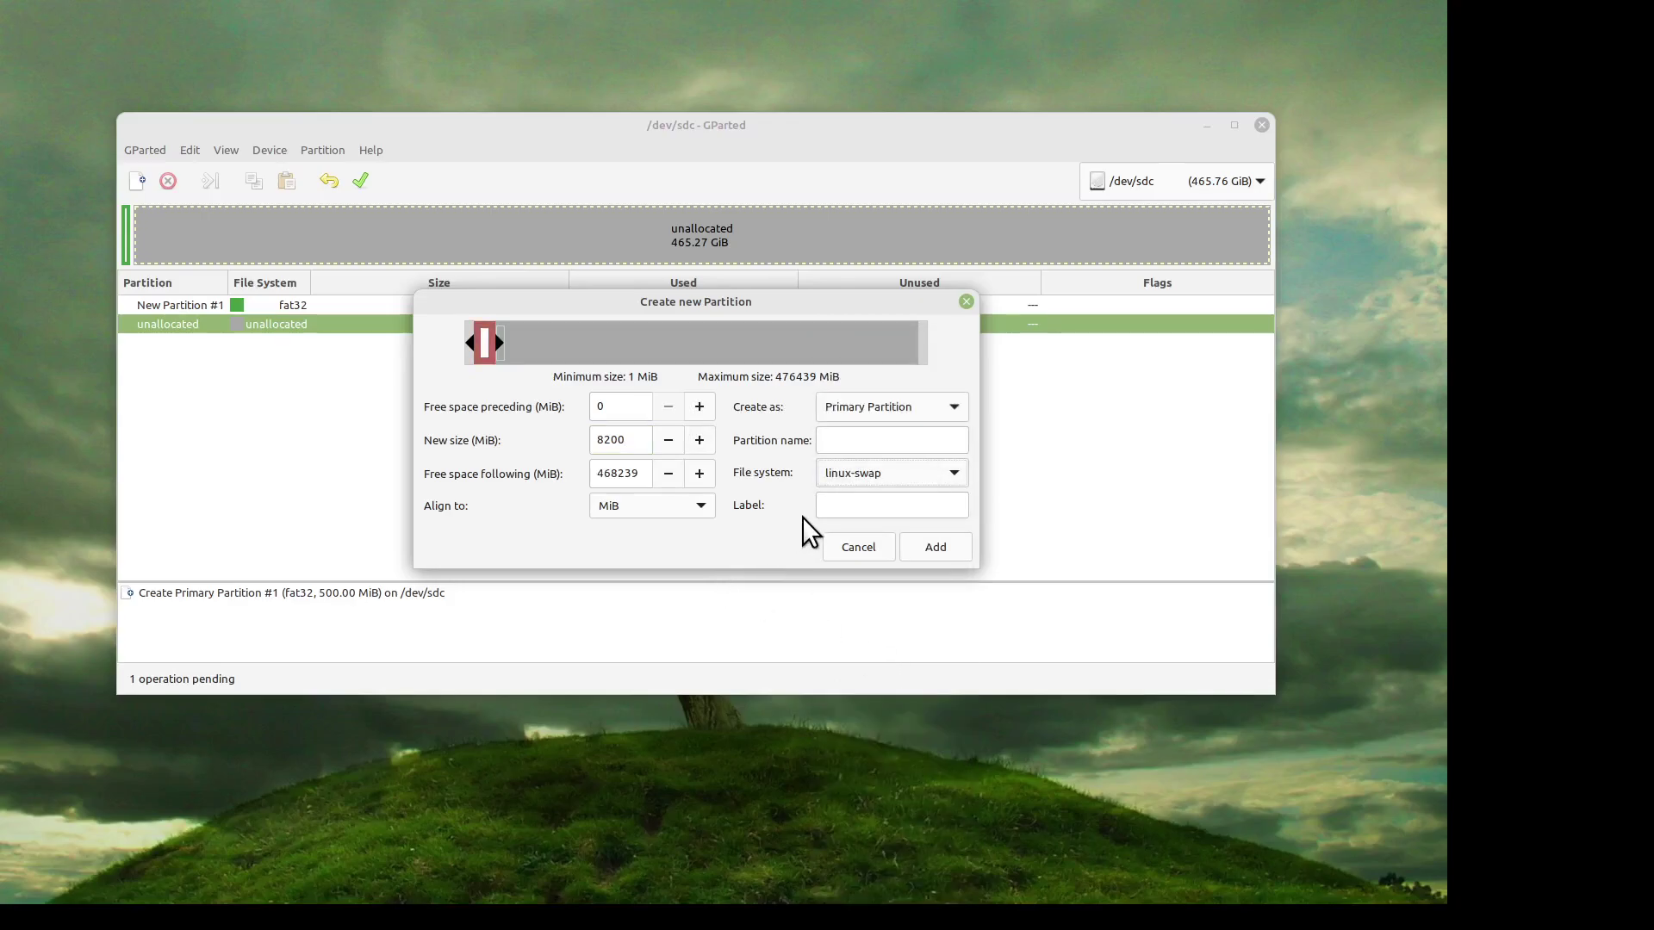
pyautogui.click(827, 507)
pyautogui.click(934, 548)
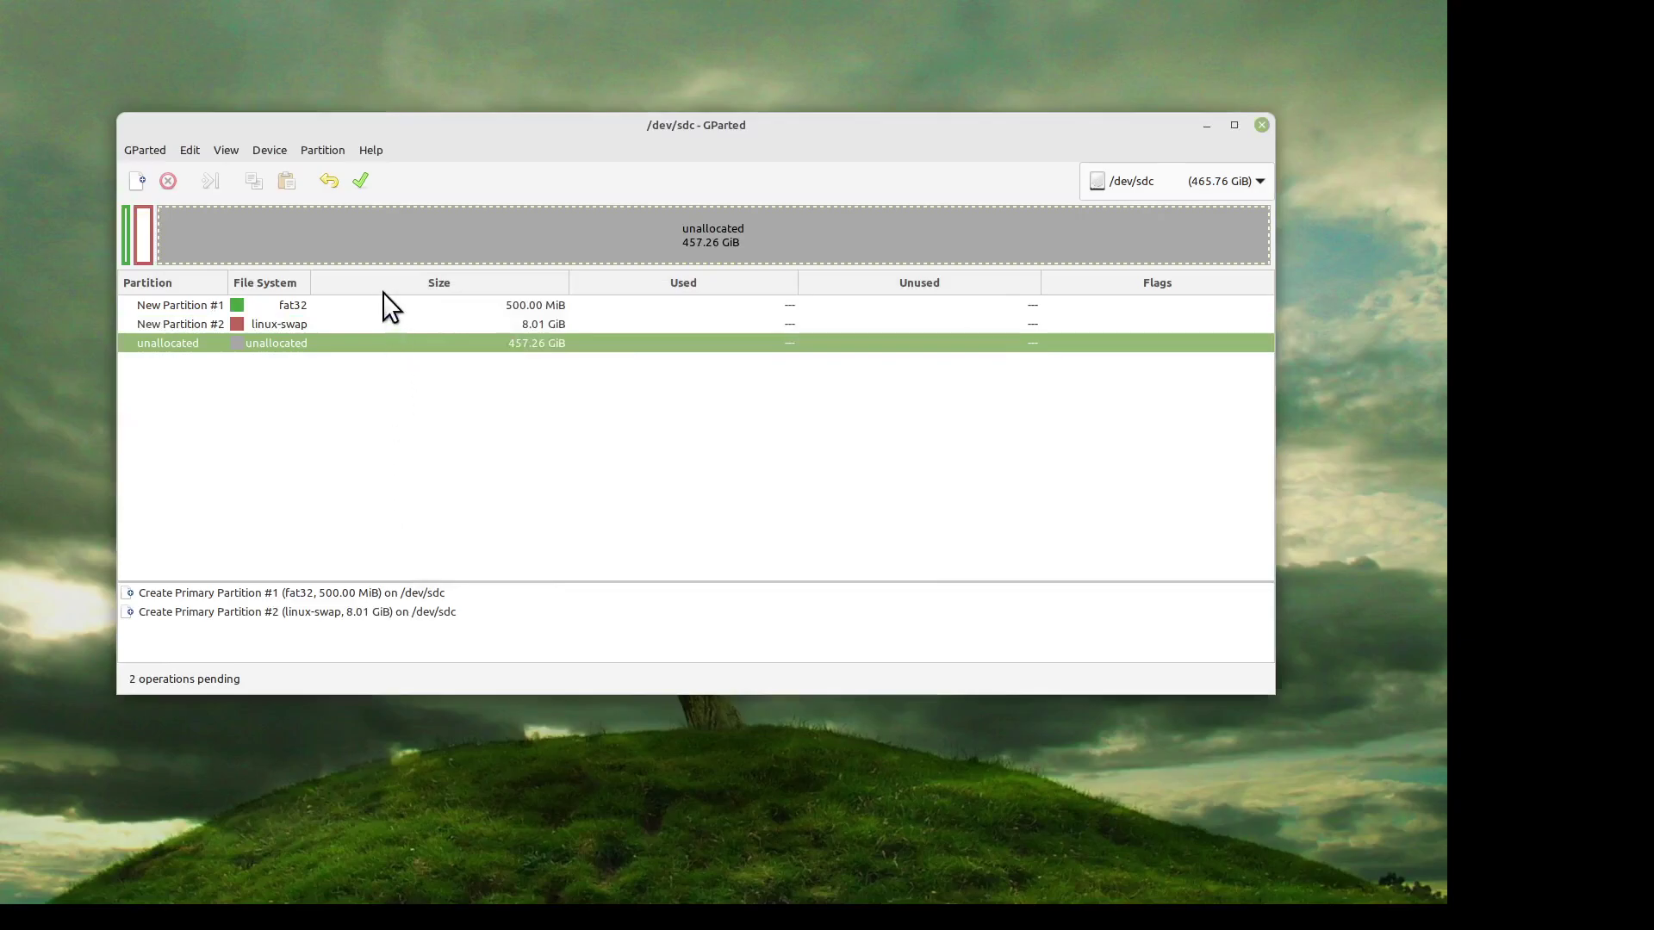
# Queue a 36000 MiB ext4 partition labelled LinuxR1 as partition #3.
pyautogui.rightClick(360, 245)
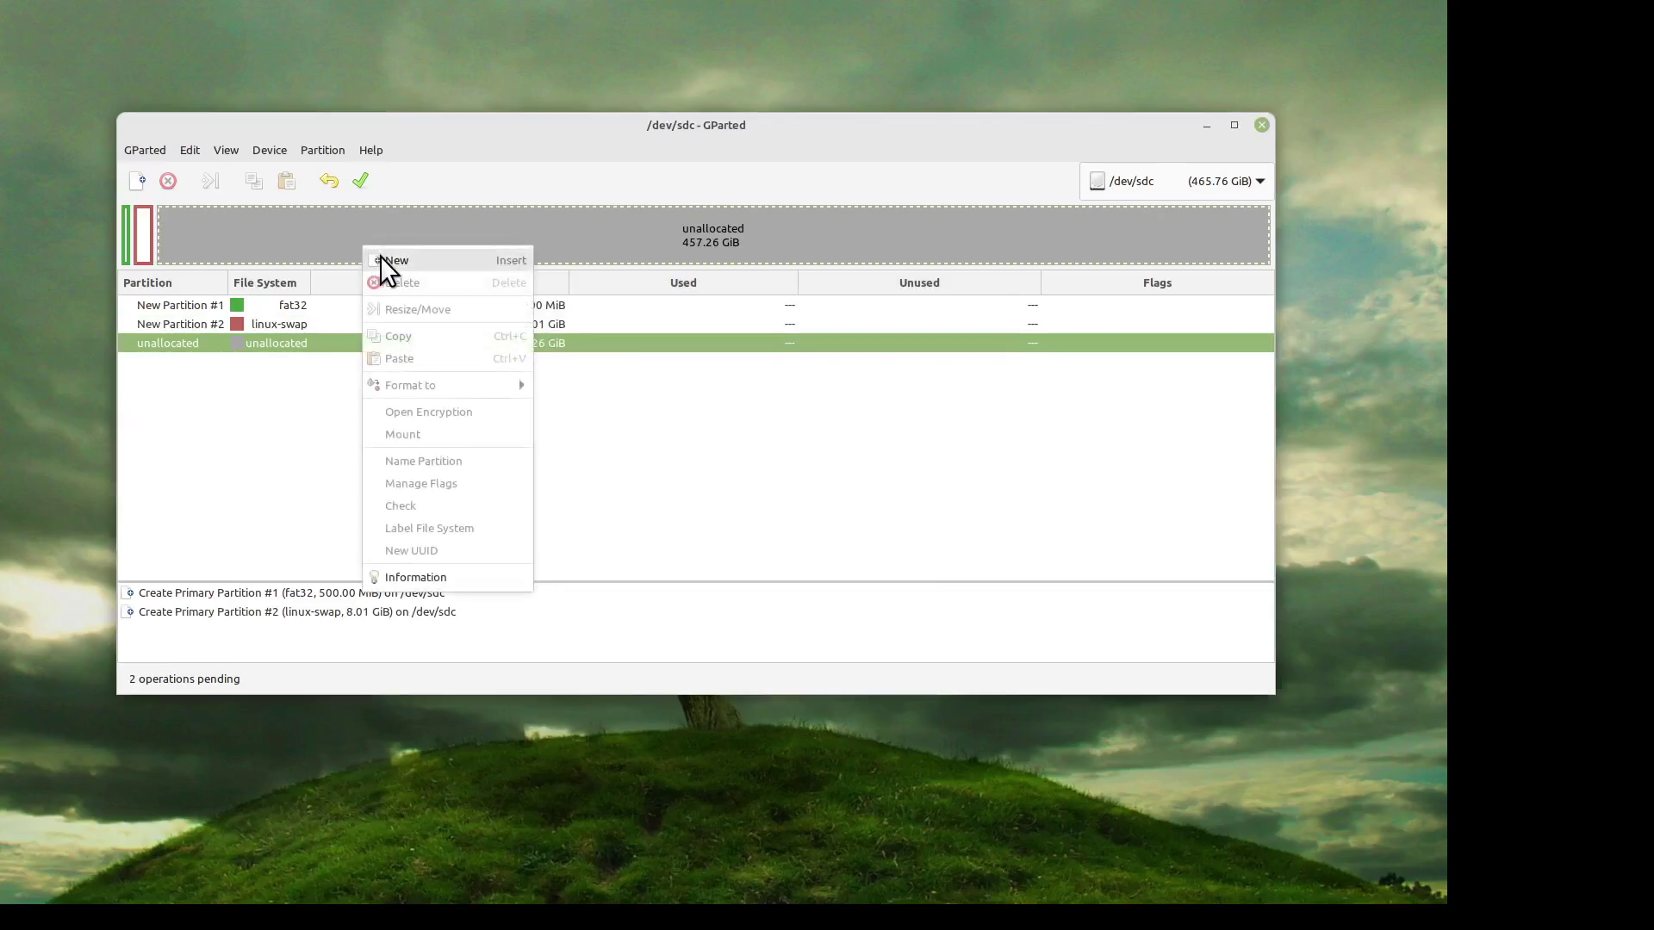
pyautogui.click(380, 256)
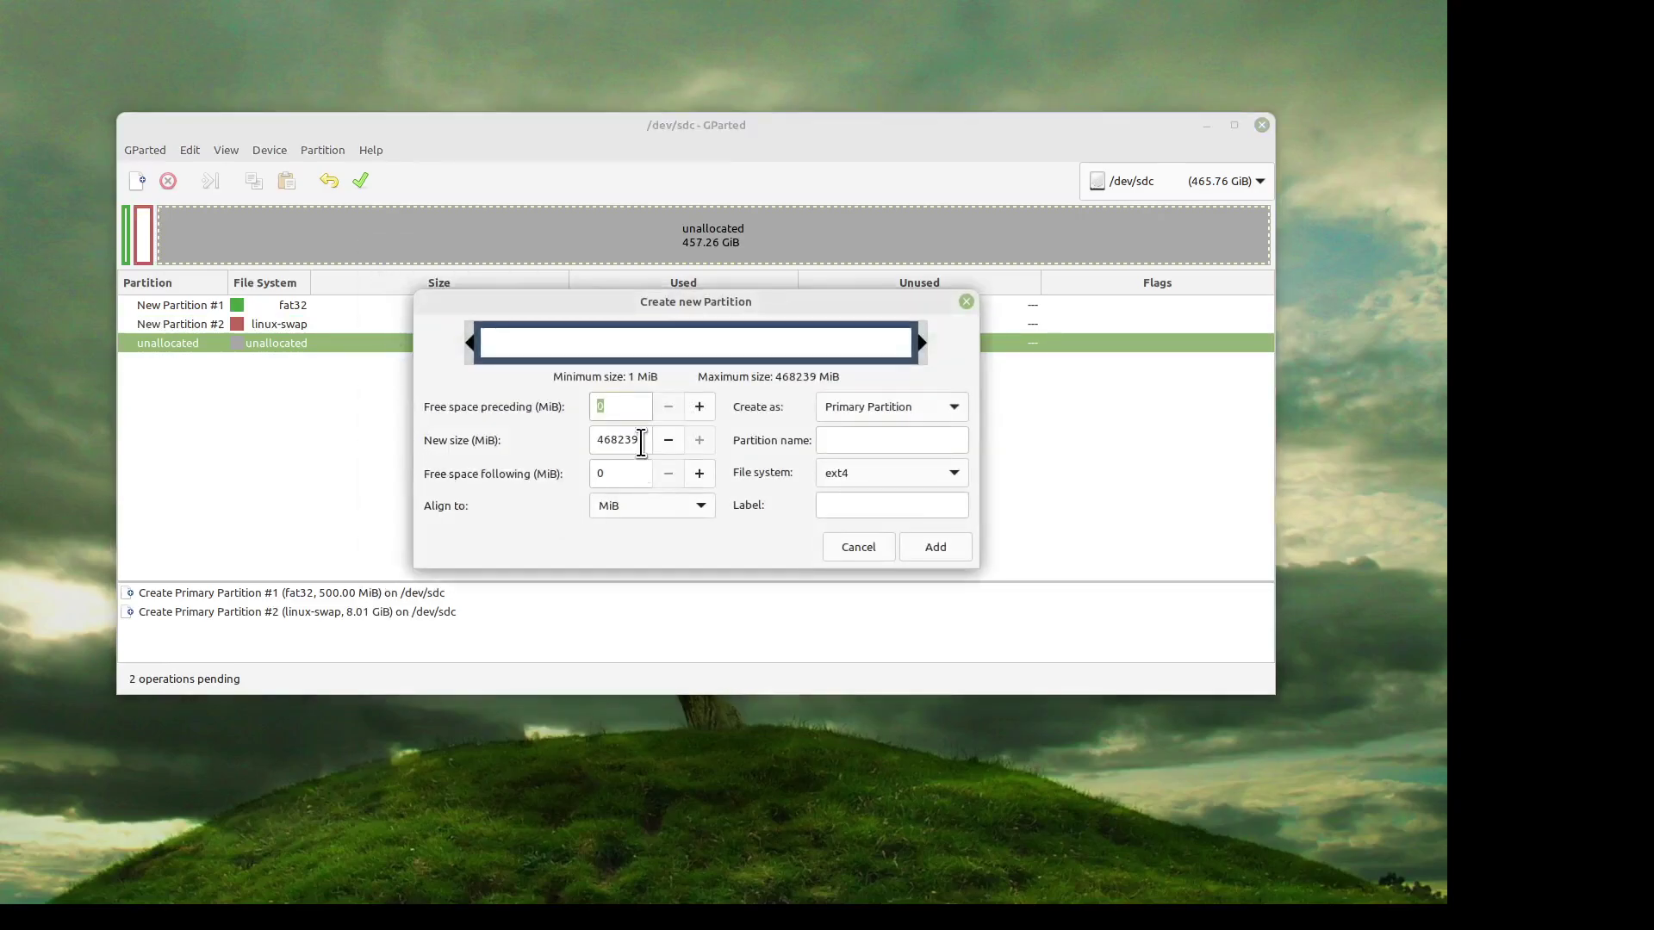
pyautogui.moveTo(635, 441); pyautogui.dragTo(506, 446)
pyautogui.write('36000')
pyautogui.click(901, 503)
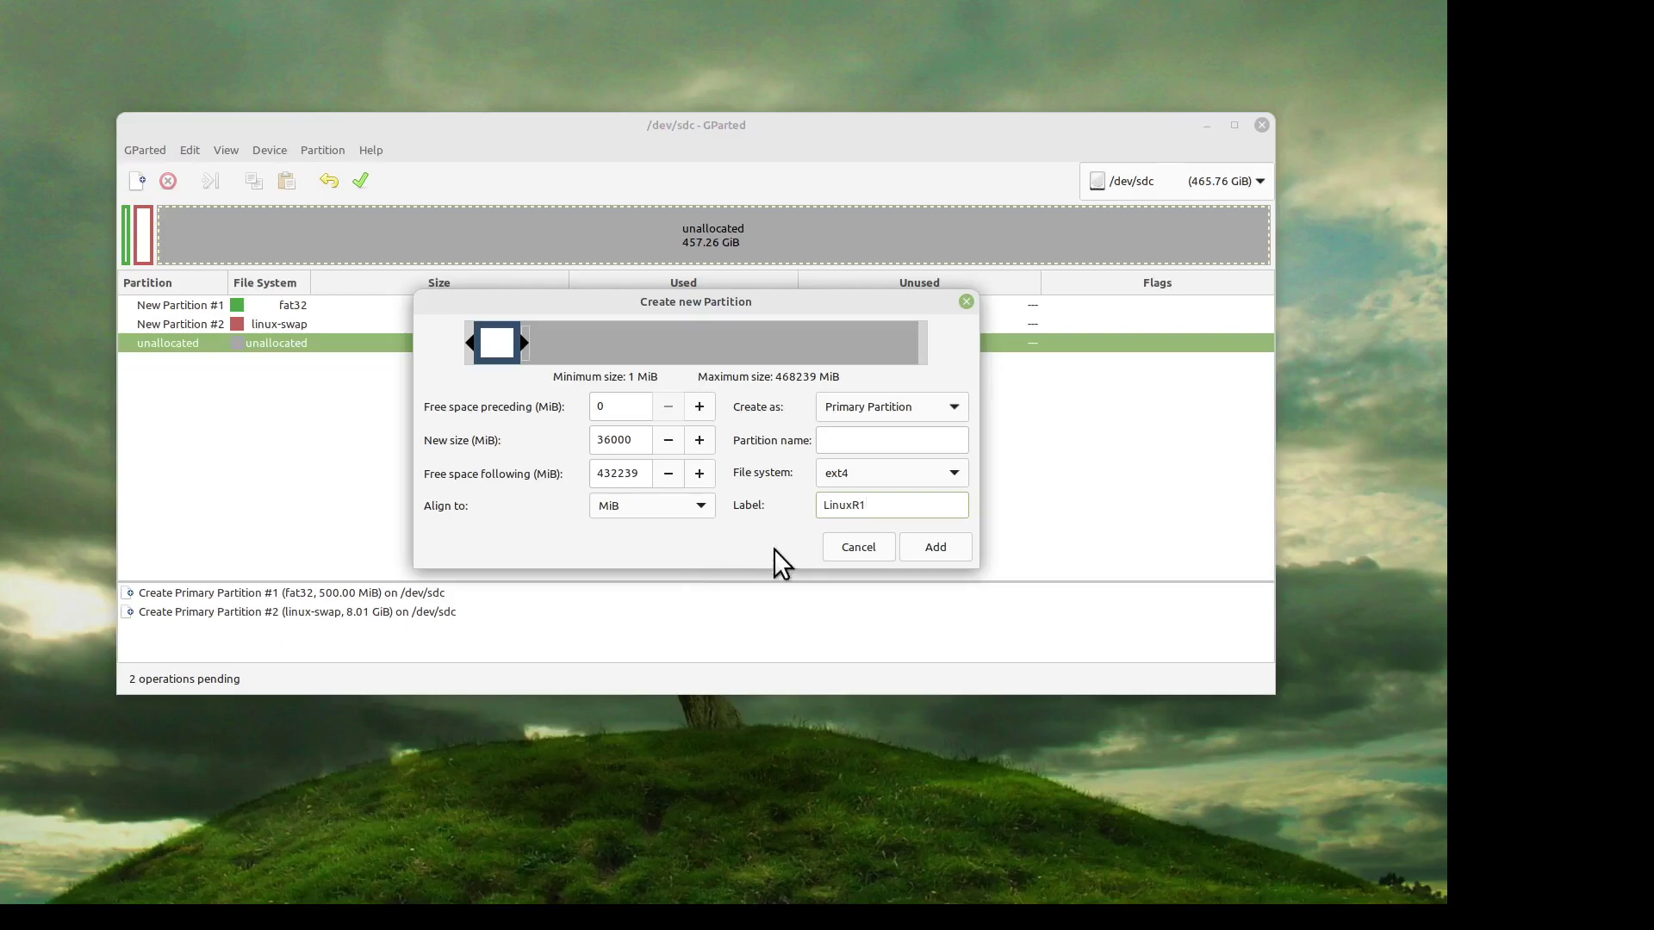
pyautogui.click(938, 548)
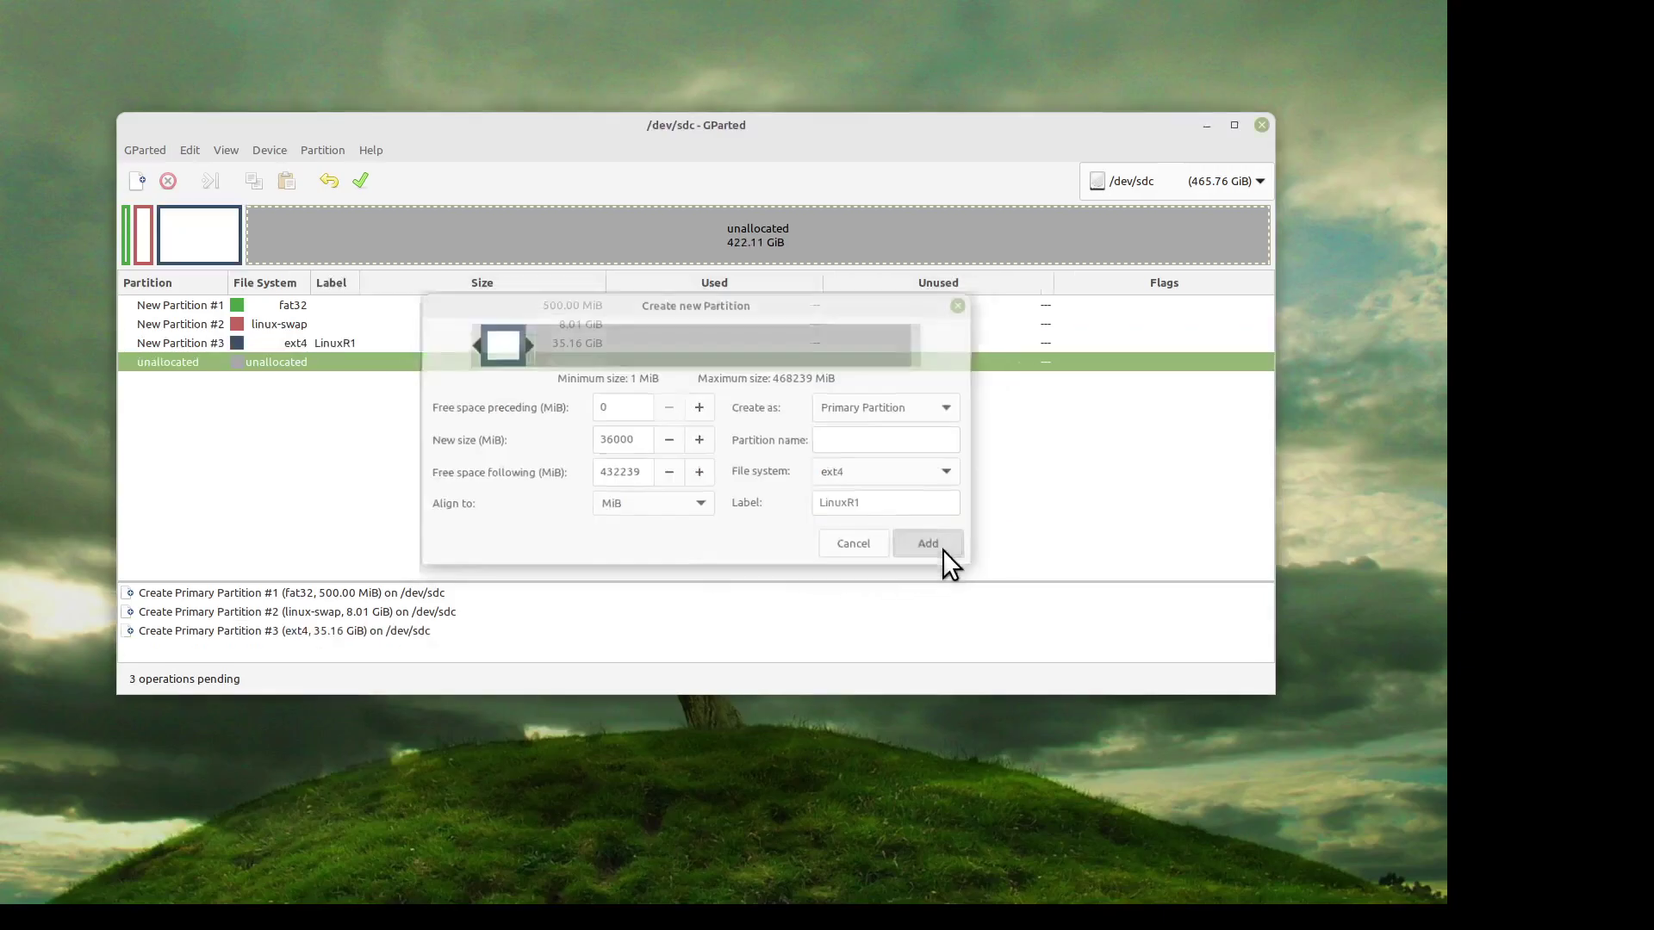
# Fill in a new 120000 MiB ext4 partition labelled LinuxH1, ready to add.
pyautogui.rightClick(410, 245)
pyautogui.click(425, 262)
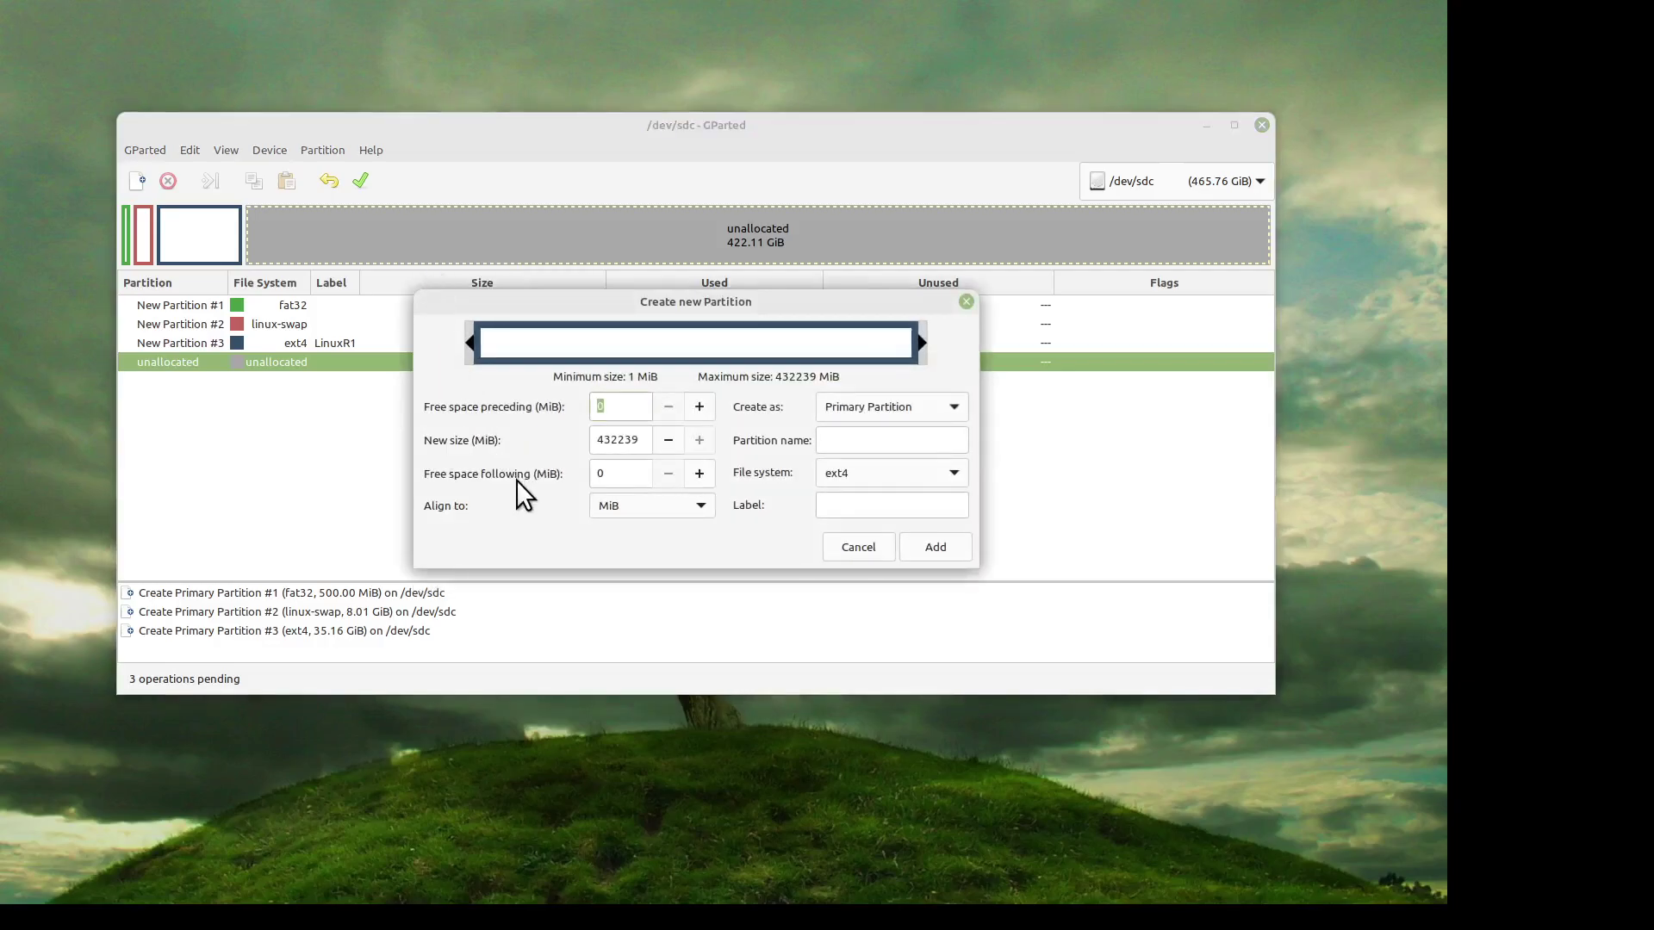
pyautogui.moveTo(640, 440); pyautogui.dragTo(539, 451)
pyautogui.moveTo(641, 439); pyautogui.dragTo(552, 448)
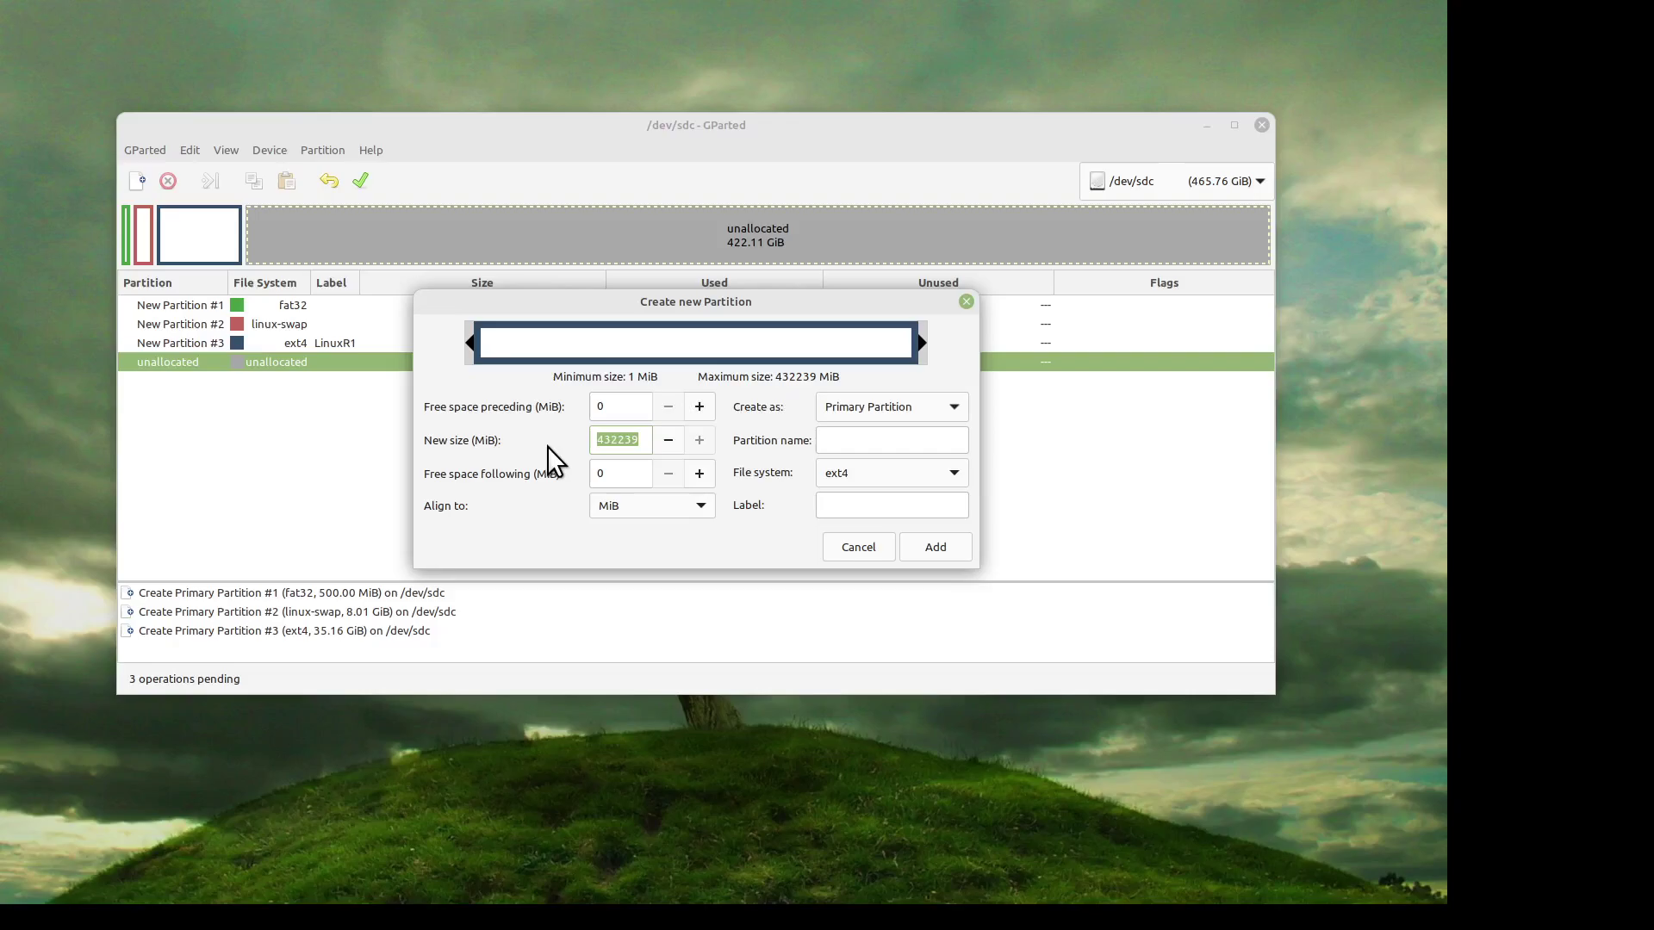
pyautogui.write('120000')
pyautogui.click(875, 507)
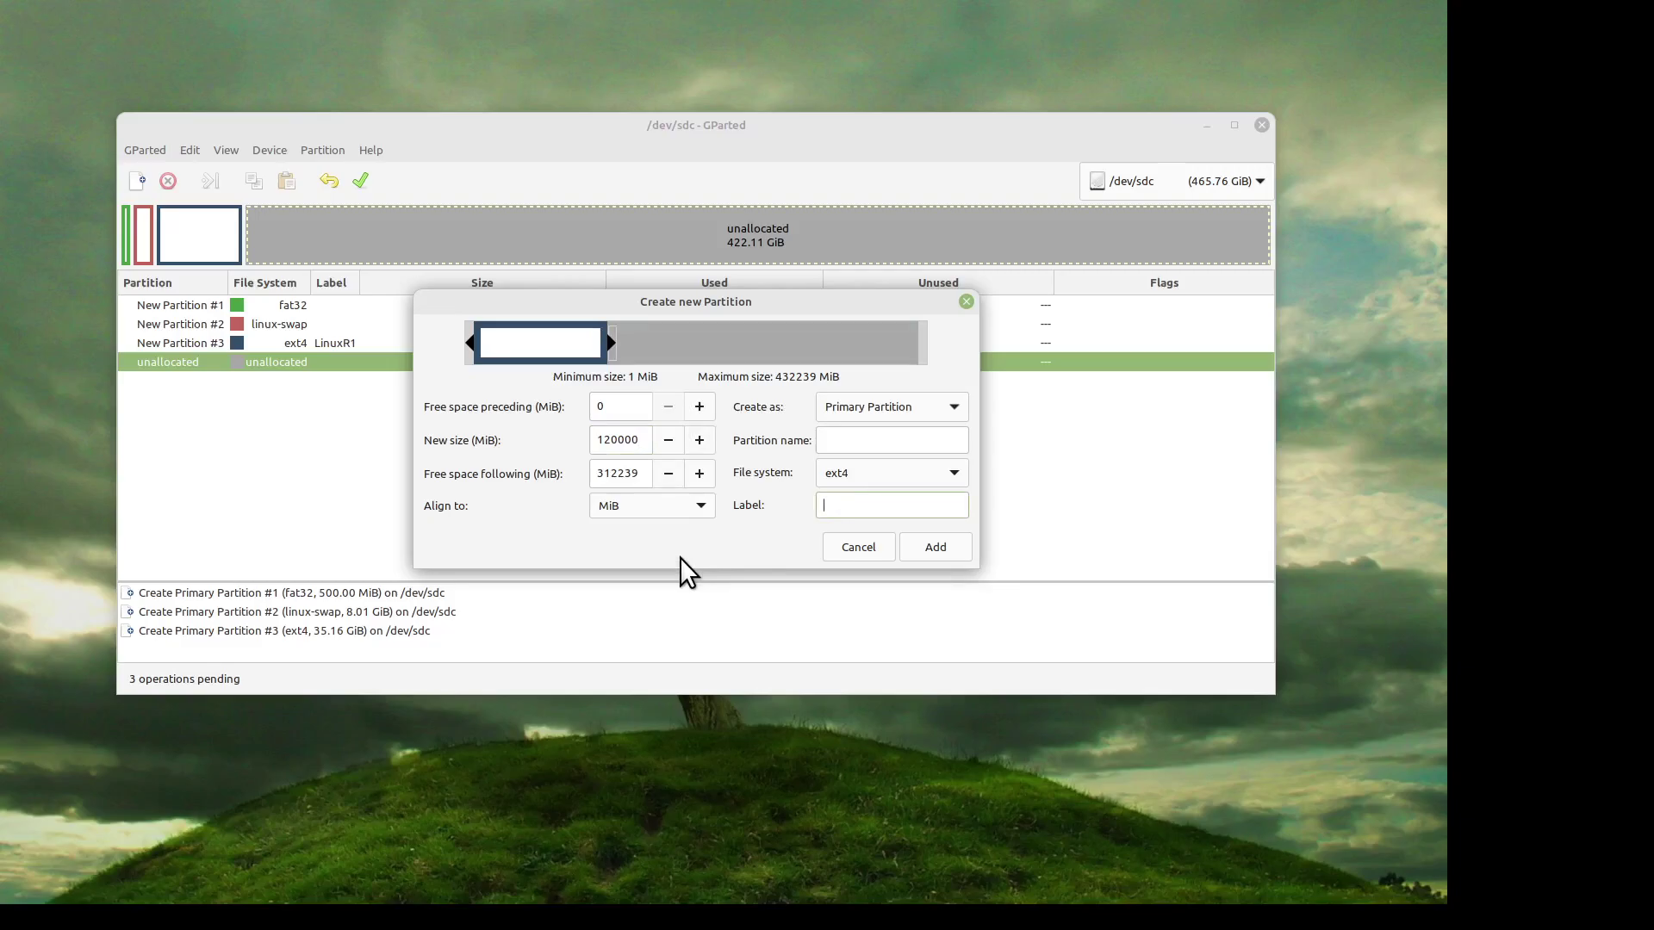
pyautogui.write('LinuxH1')
# Add LinuxH1, then queue a 36000 MiB ext4 partition labelled LinuxR2.
pyautogui.click(935, 546)
pyautogui.rightClick(605, 245)
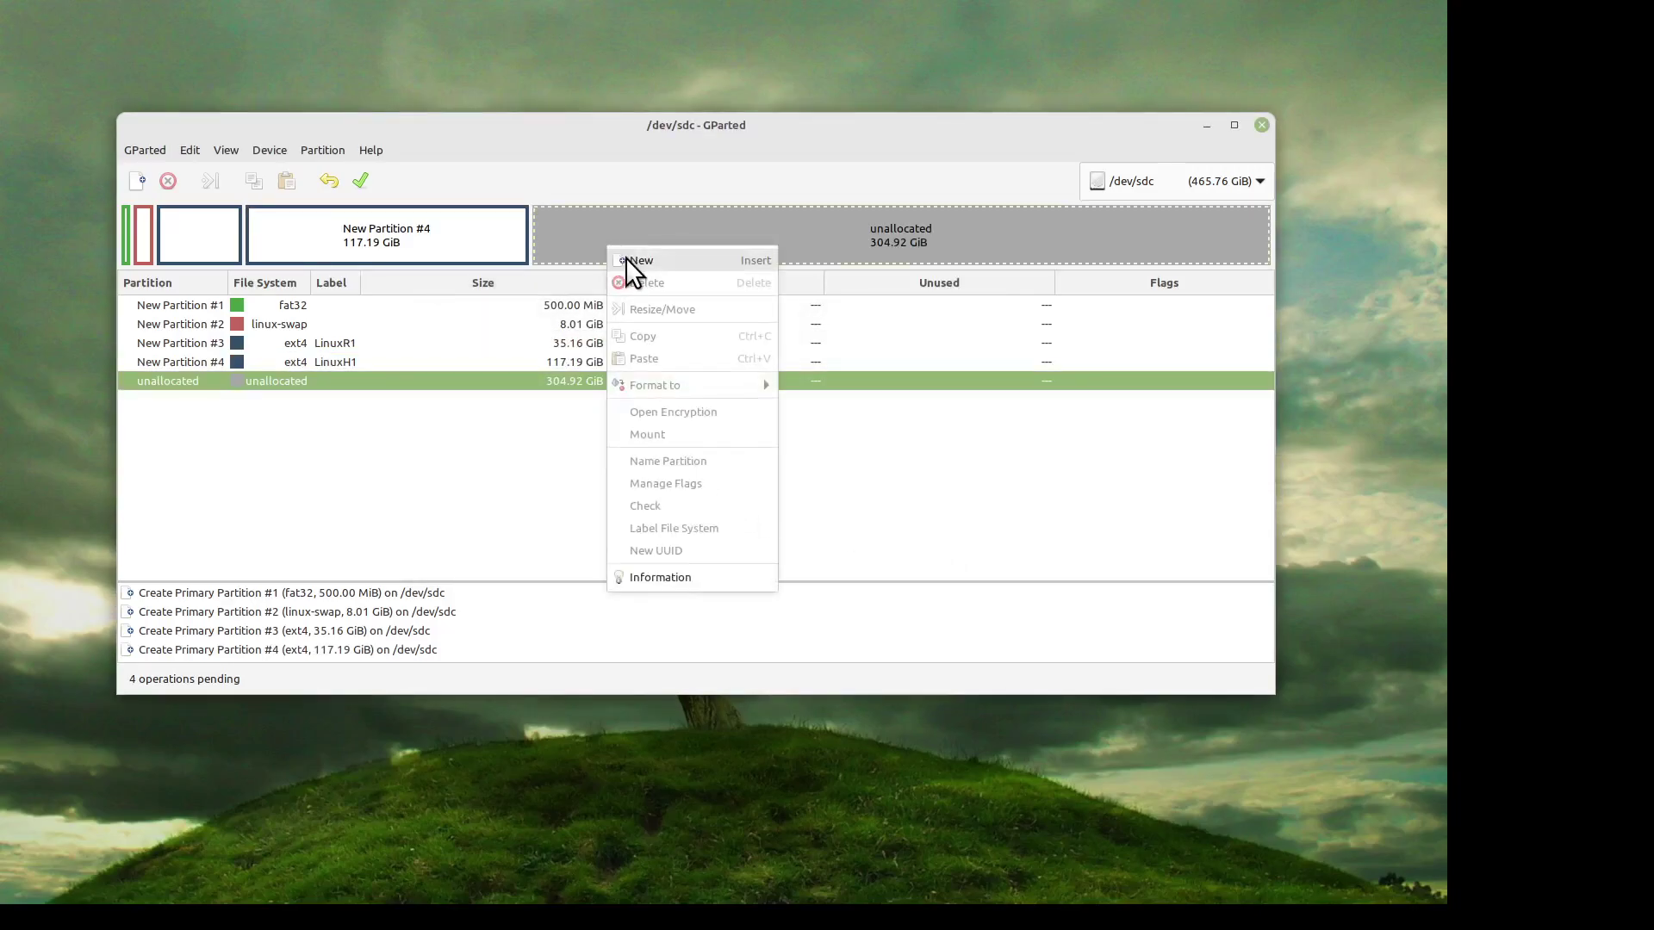
pyautogui.click(627, 259)
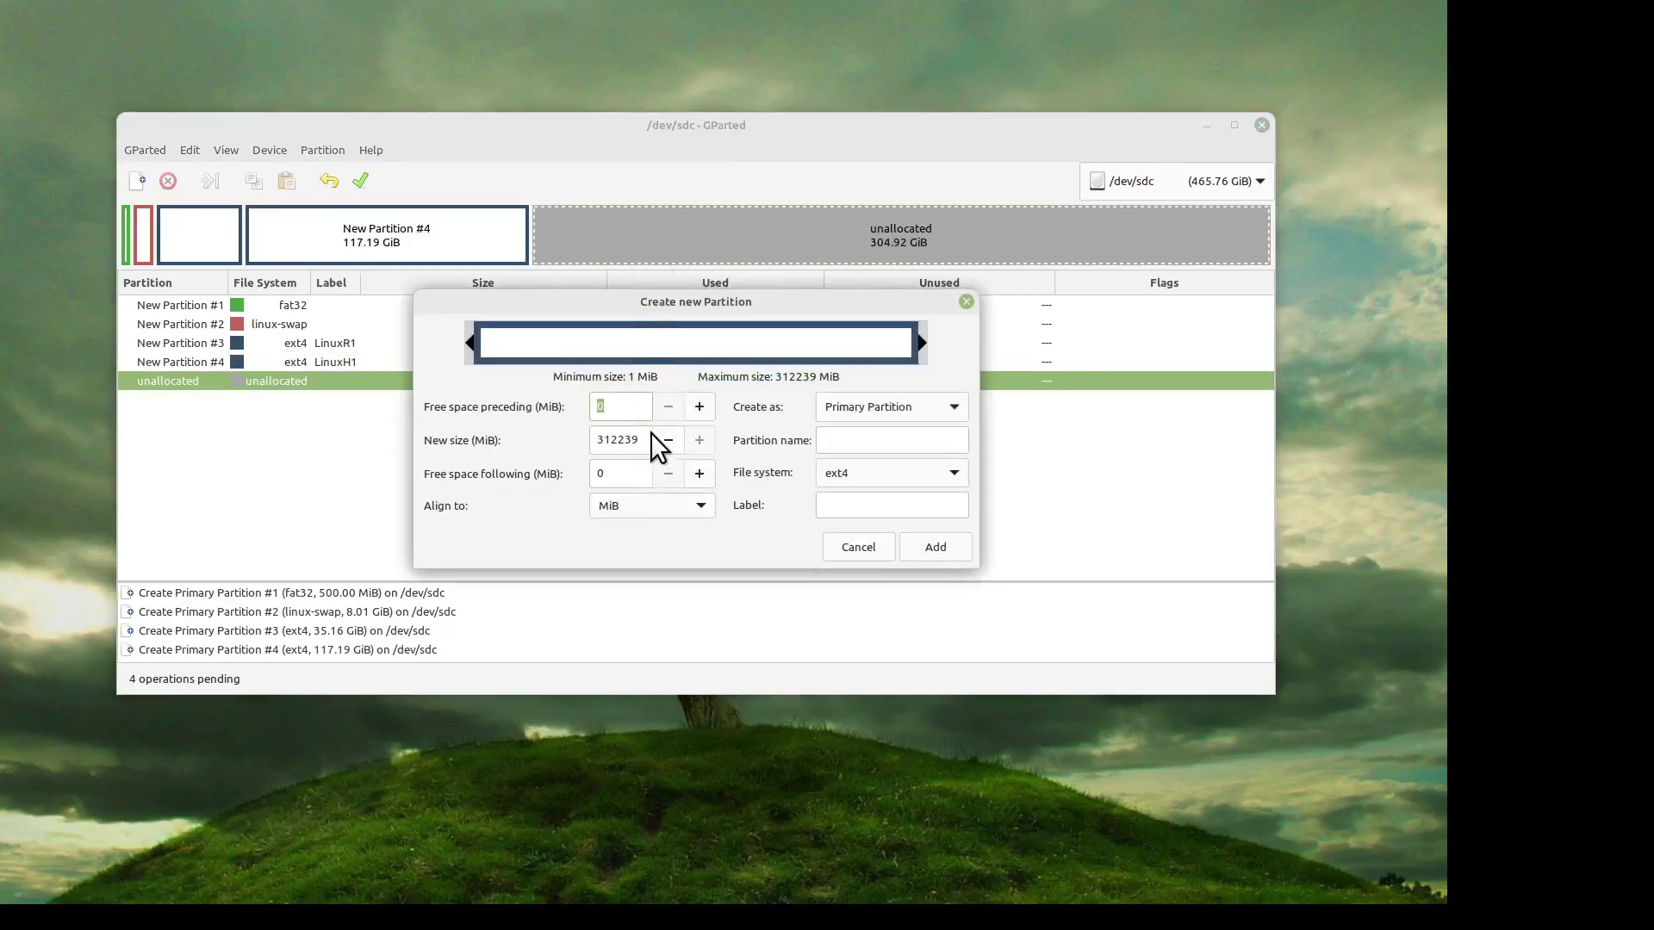
pyautogui.click(635, 442)
pyautogui.press('BackSpace')
pyautogui.moveTo(641, 440); pyautogui.dragTo(583, 443)
pyautogui.write('36000')
pyautogui.click(844, 504)
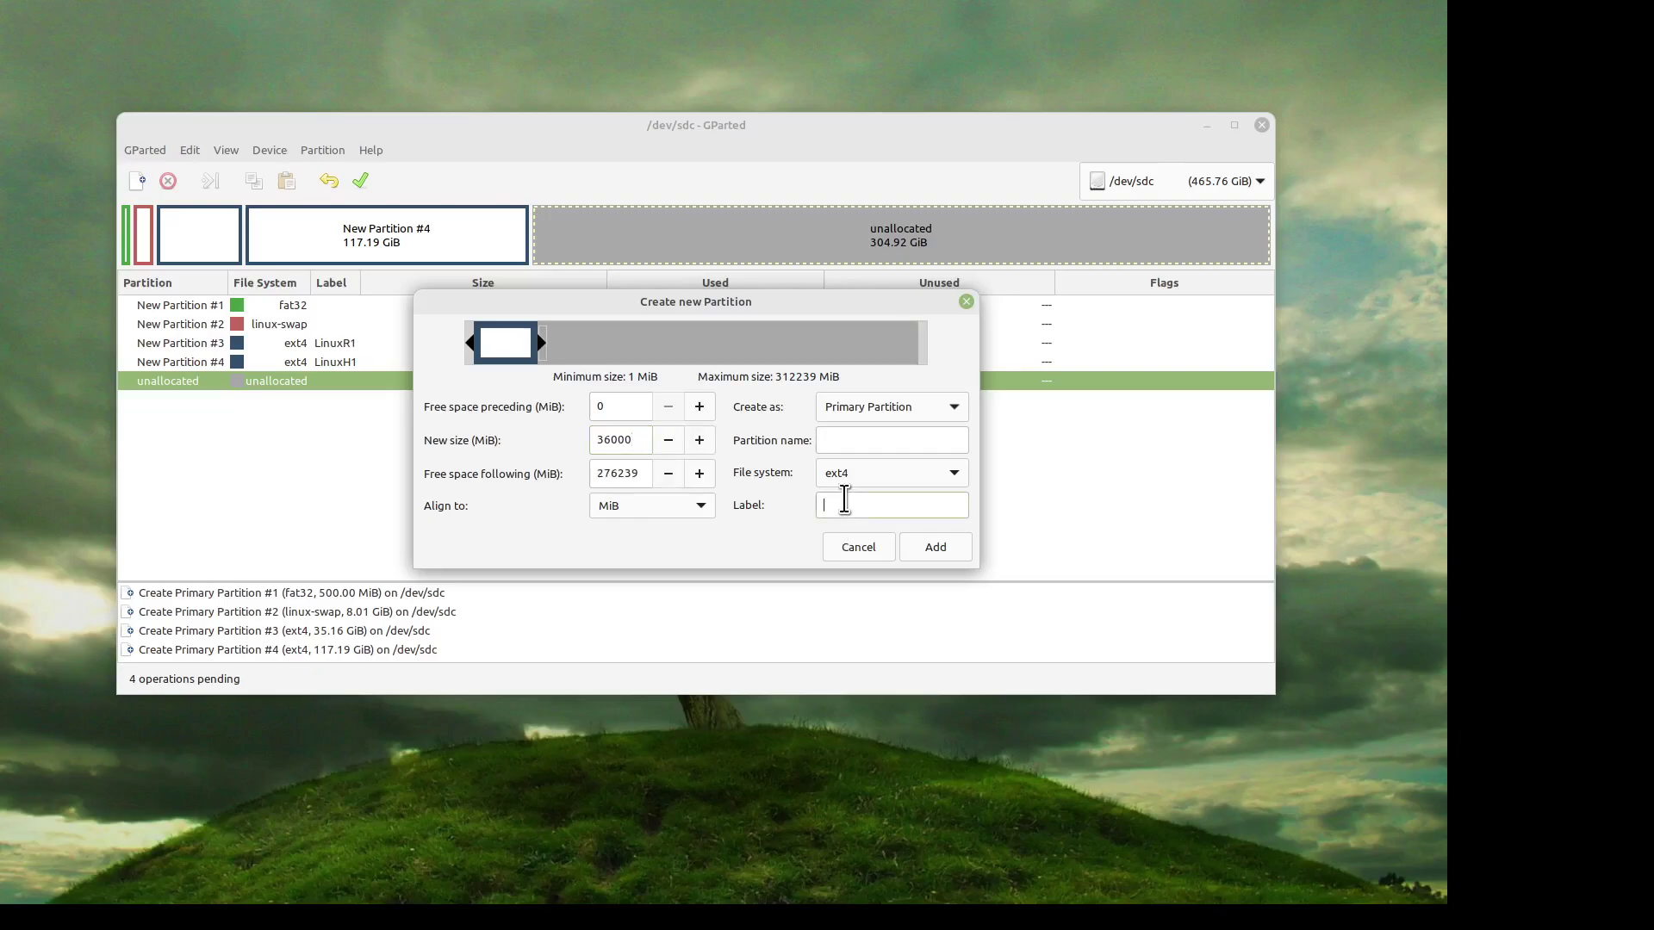
pyautogui.write('L')
pyautogui.write('inux')
pyautogui.write('1')
pyautogui.write('2')
pyautogui.click(925, 555)
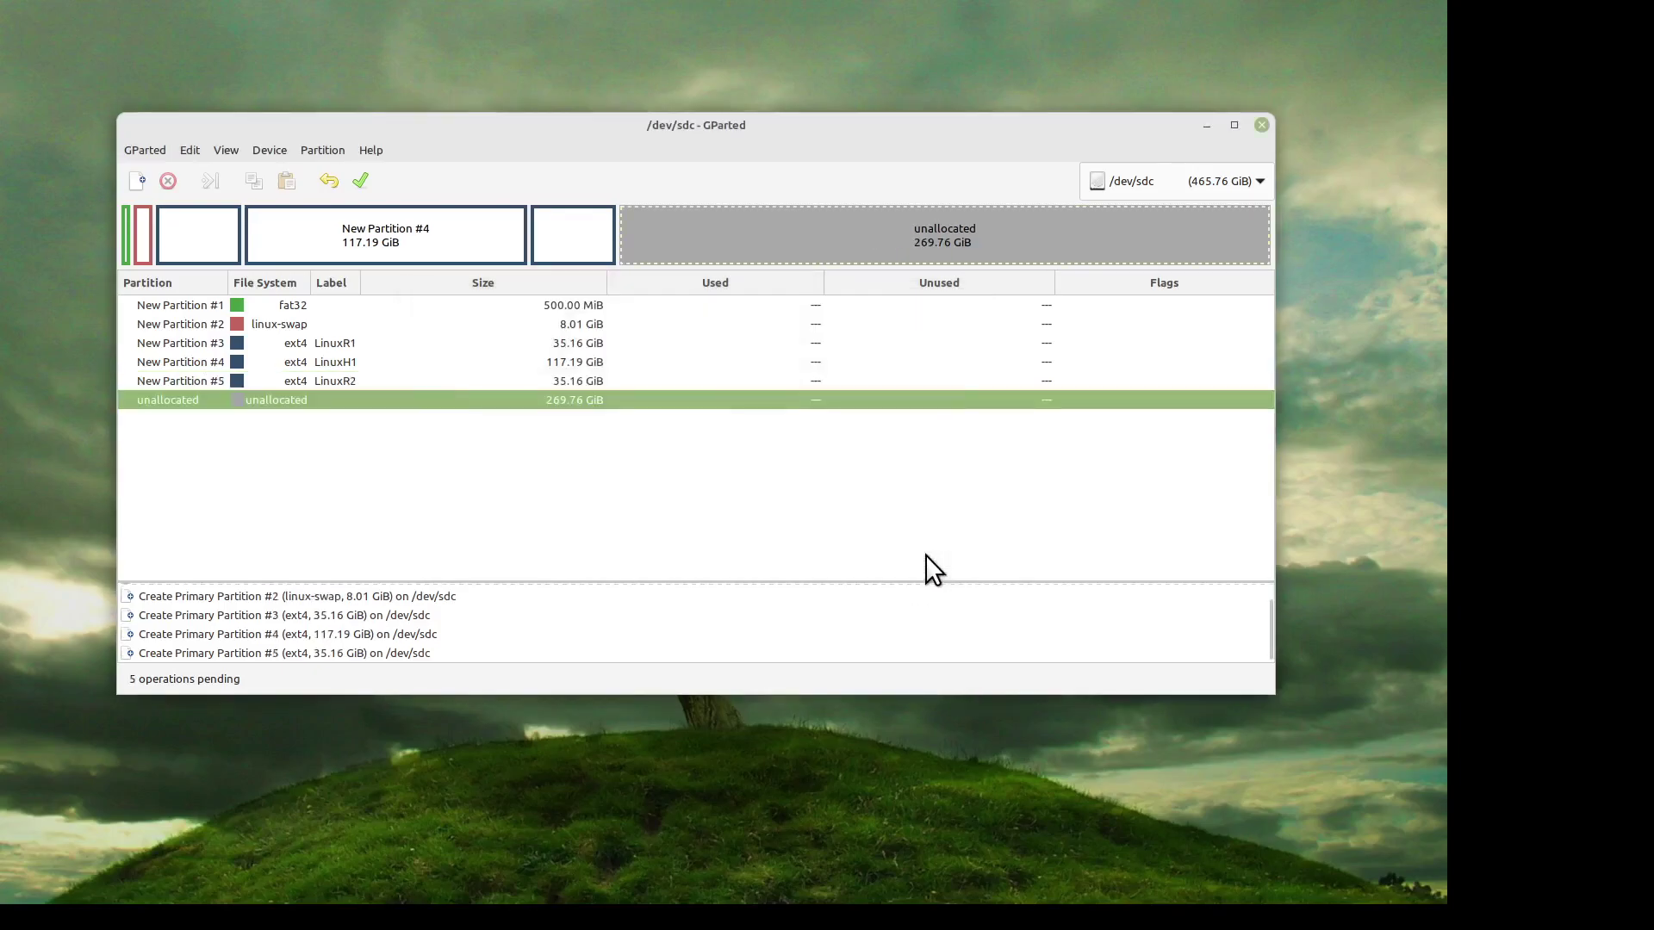
# Queue an ext4 partition labelled LinuxH2 filling the remaining 269.76 GiB.
pyautogui.rightClick(736, 241)
pyautogui.click(760, 256)
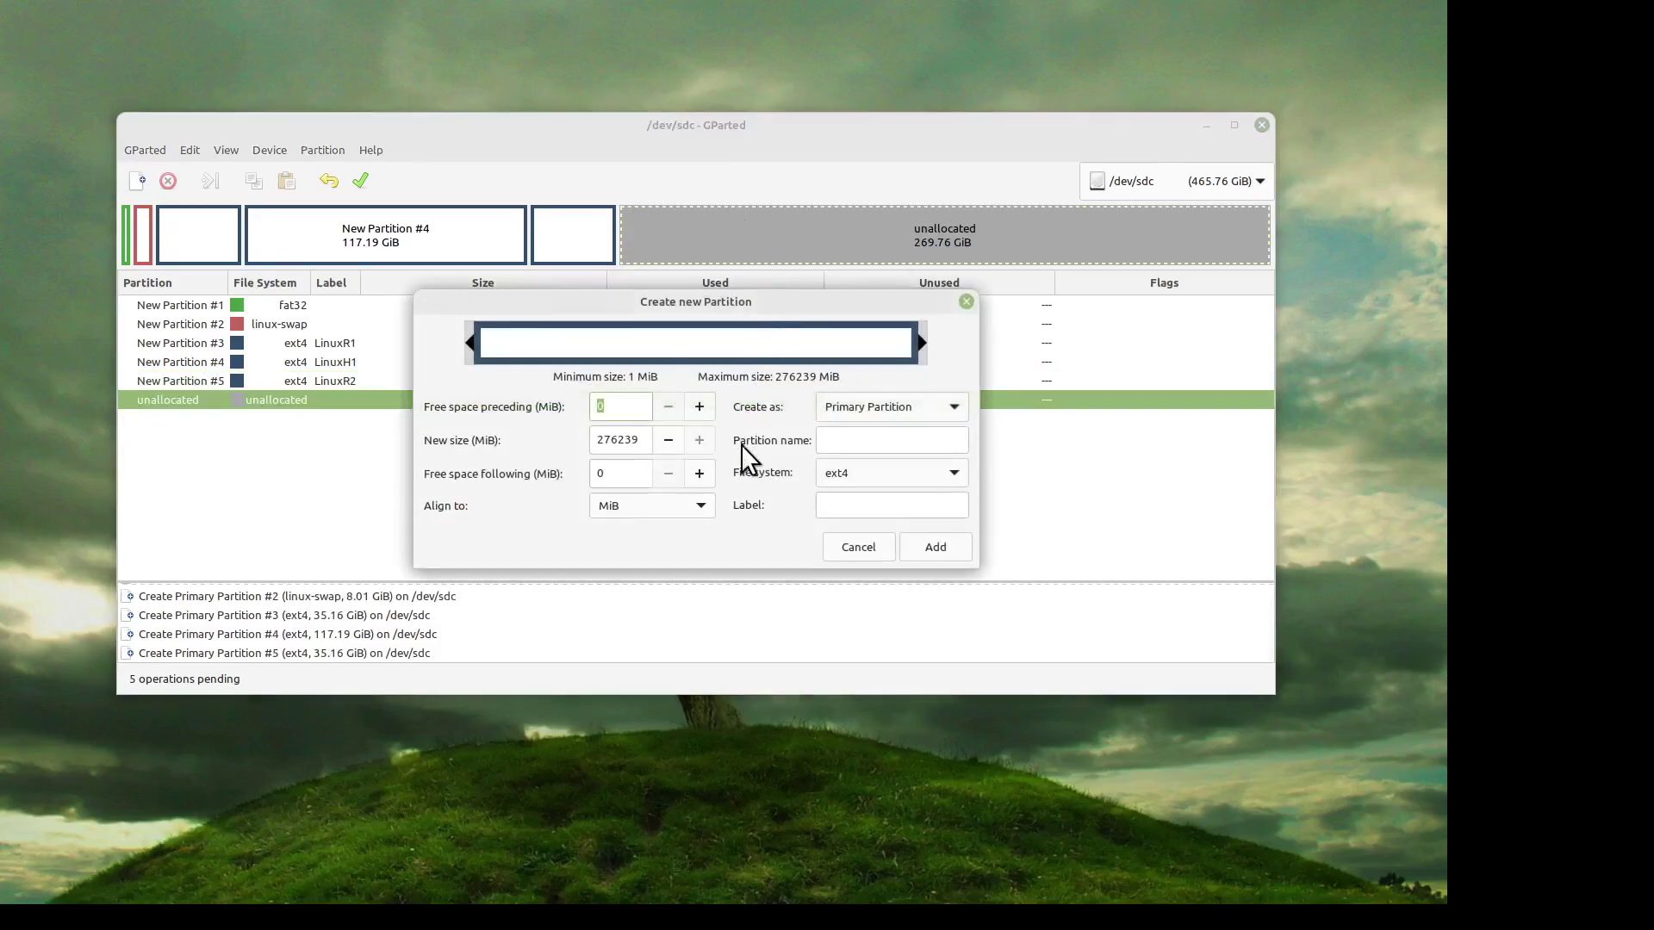
pyautogui.click(870, 509)
pyautogui.write('LinuxH')
pyautogui.write('2')
pyautogui.click(930, 547)
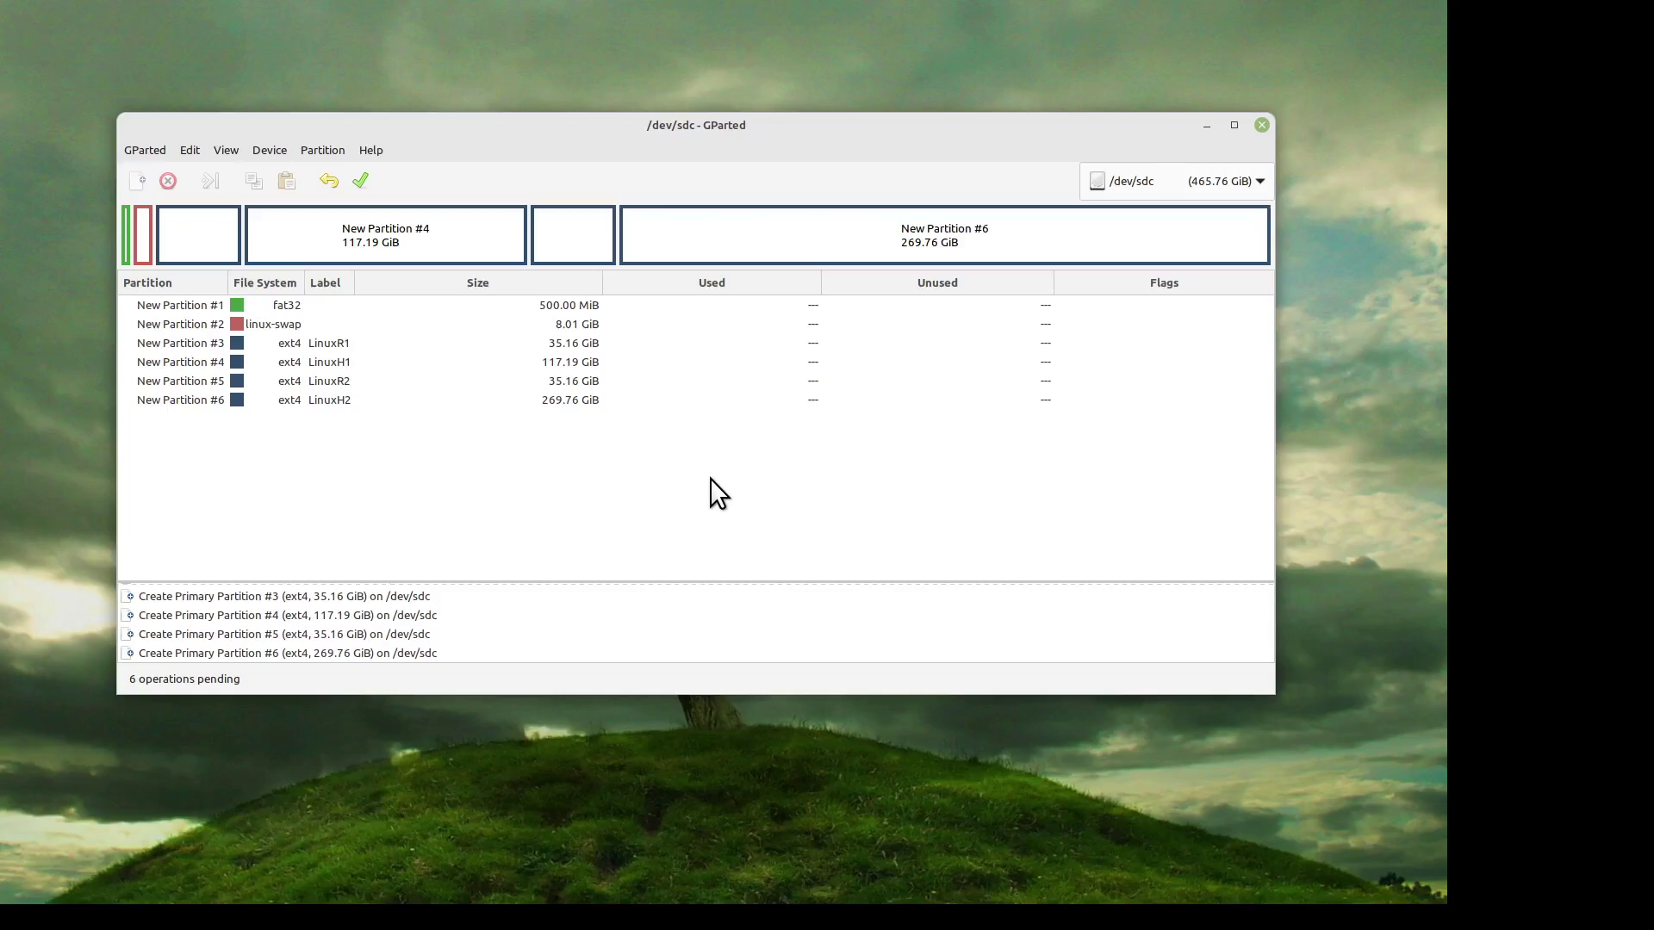
# Apply all six pending operations, creating sdc1–sdc6, and close the progress report.
pyautogui.click(362, 182)
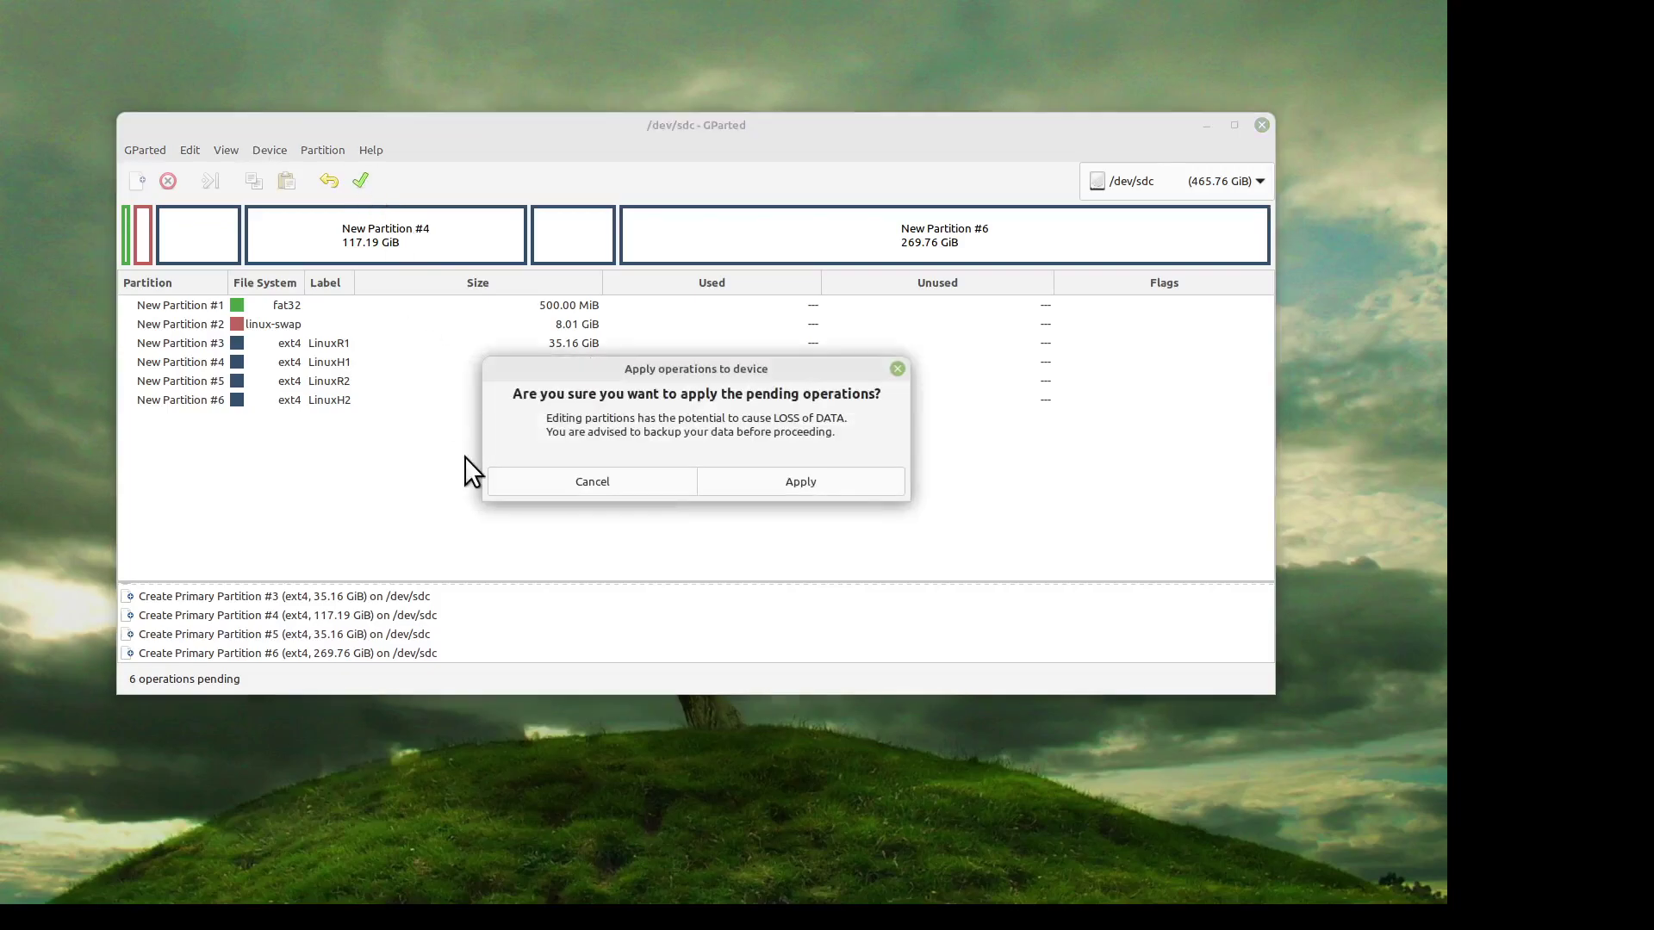
pyautogui.click(748, 486)
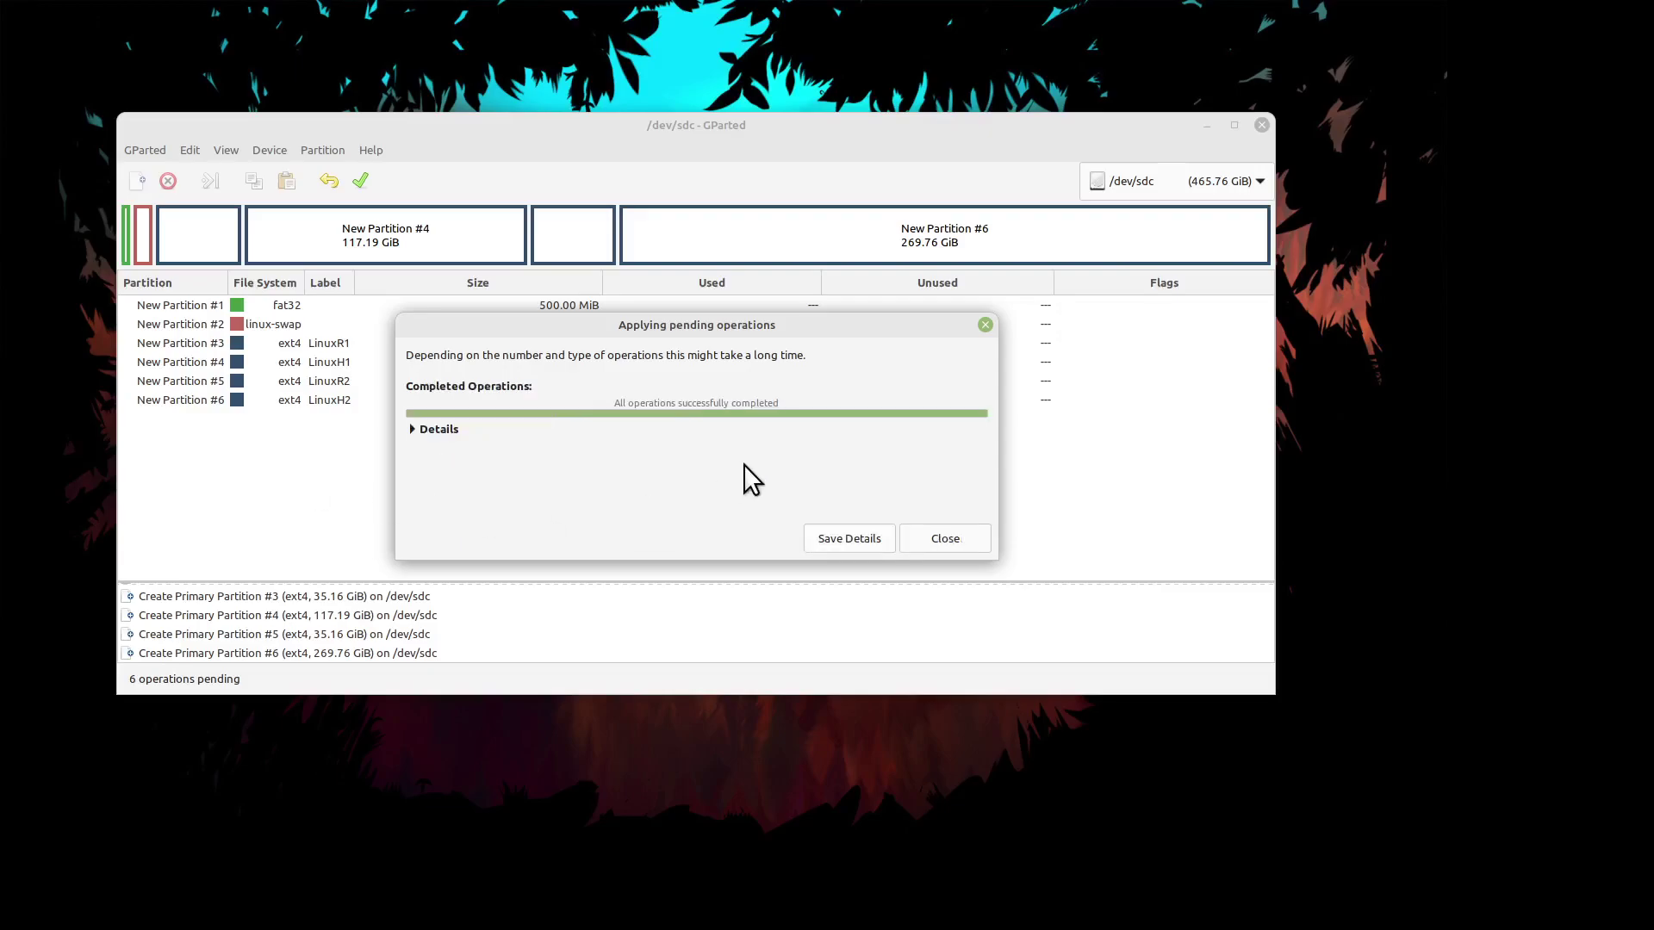
pyautogui.click(942, 537)
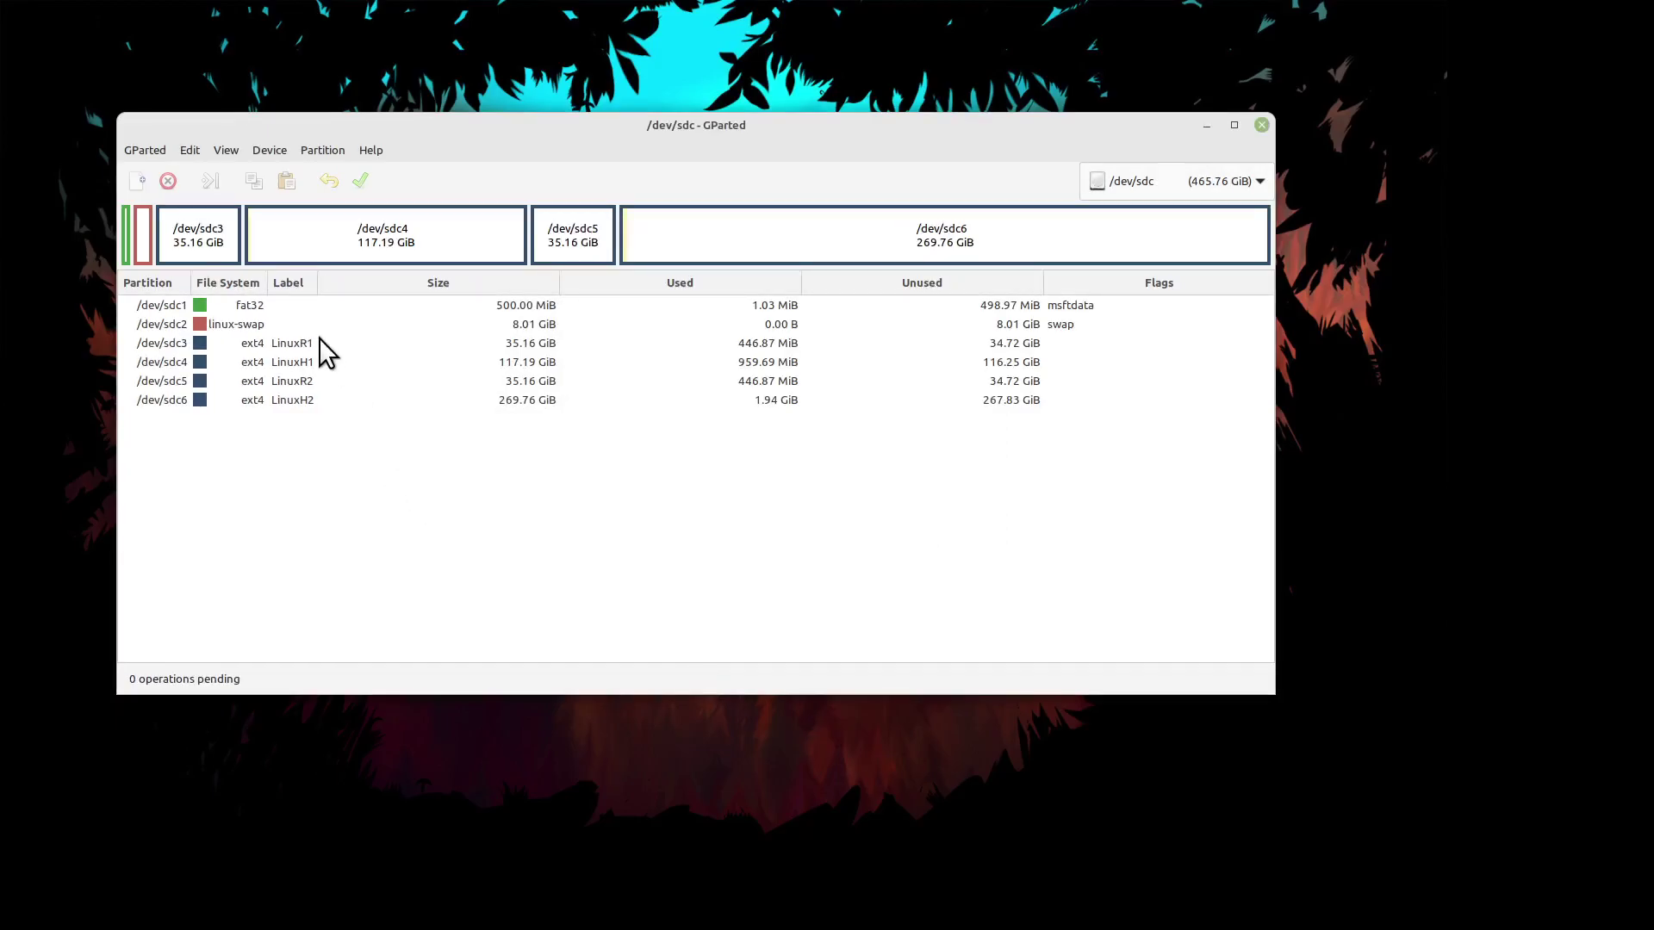
# Set the boot flag on fat32 partition /dev/sdc1, giving it boot and esp flags.
pyautogui.rightClick(303, 304)
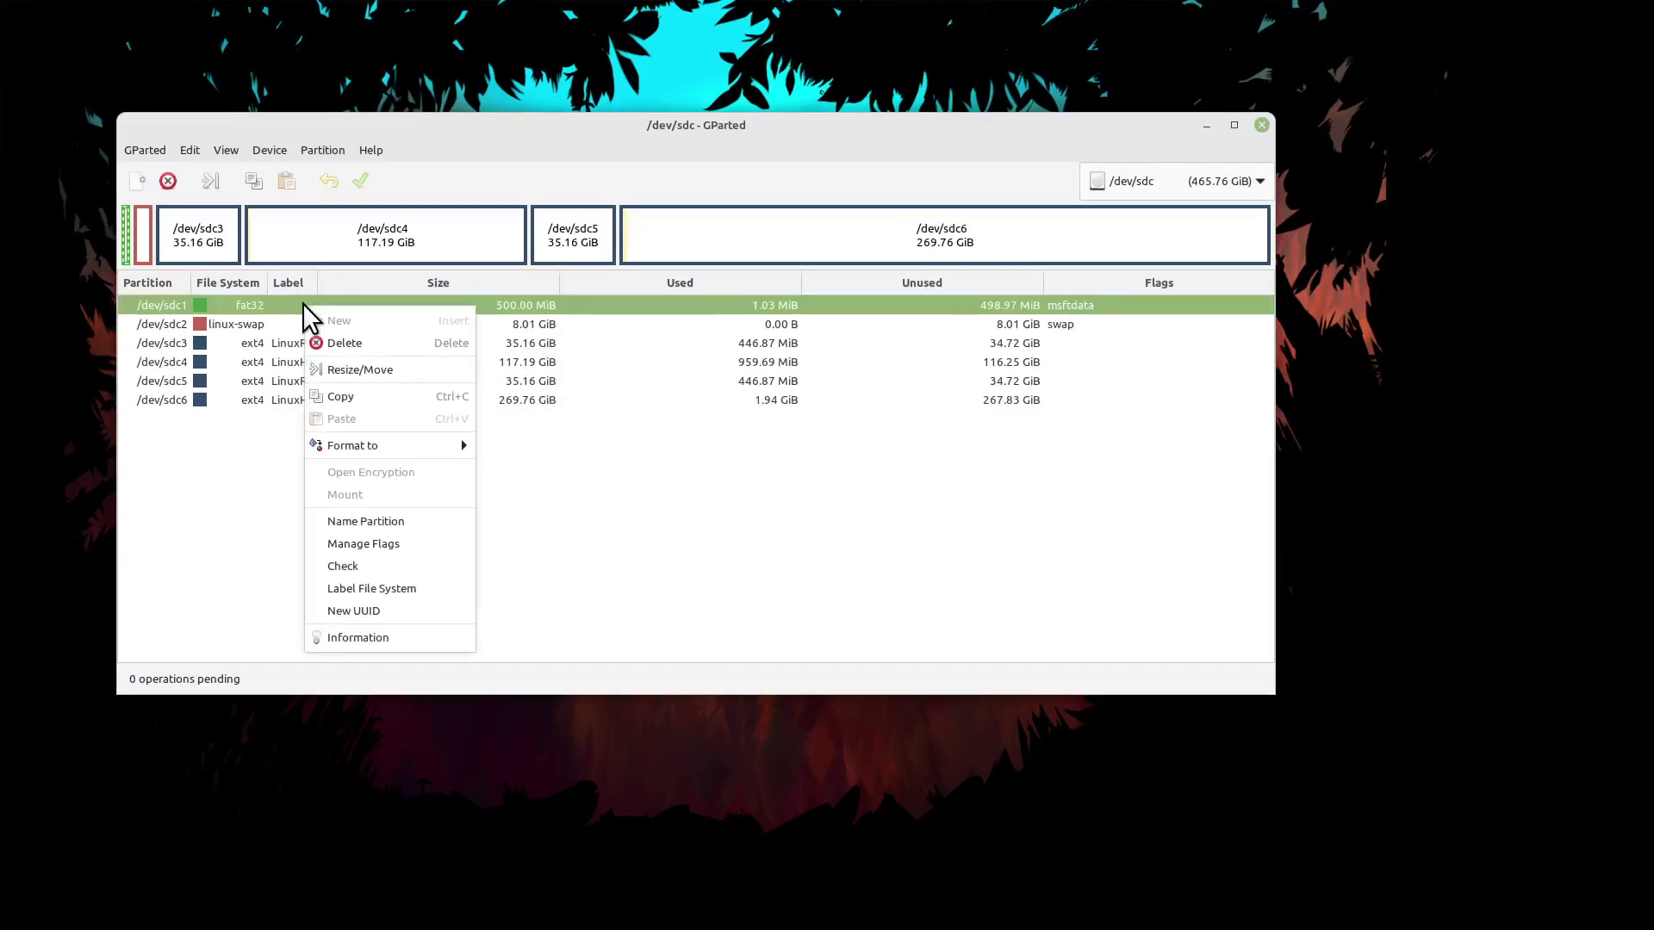
pyautogui.click(374, 545)
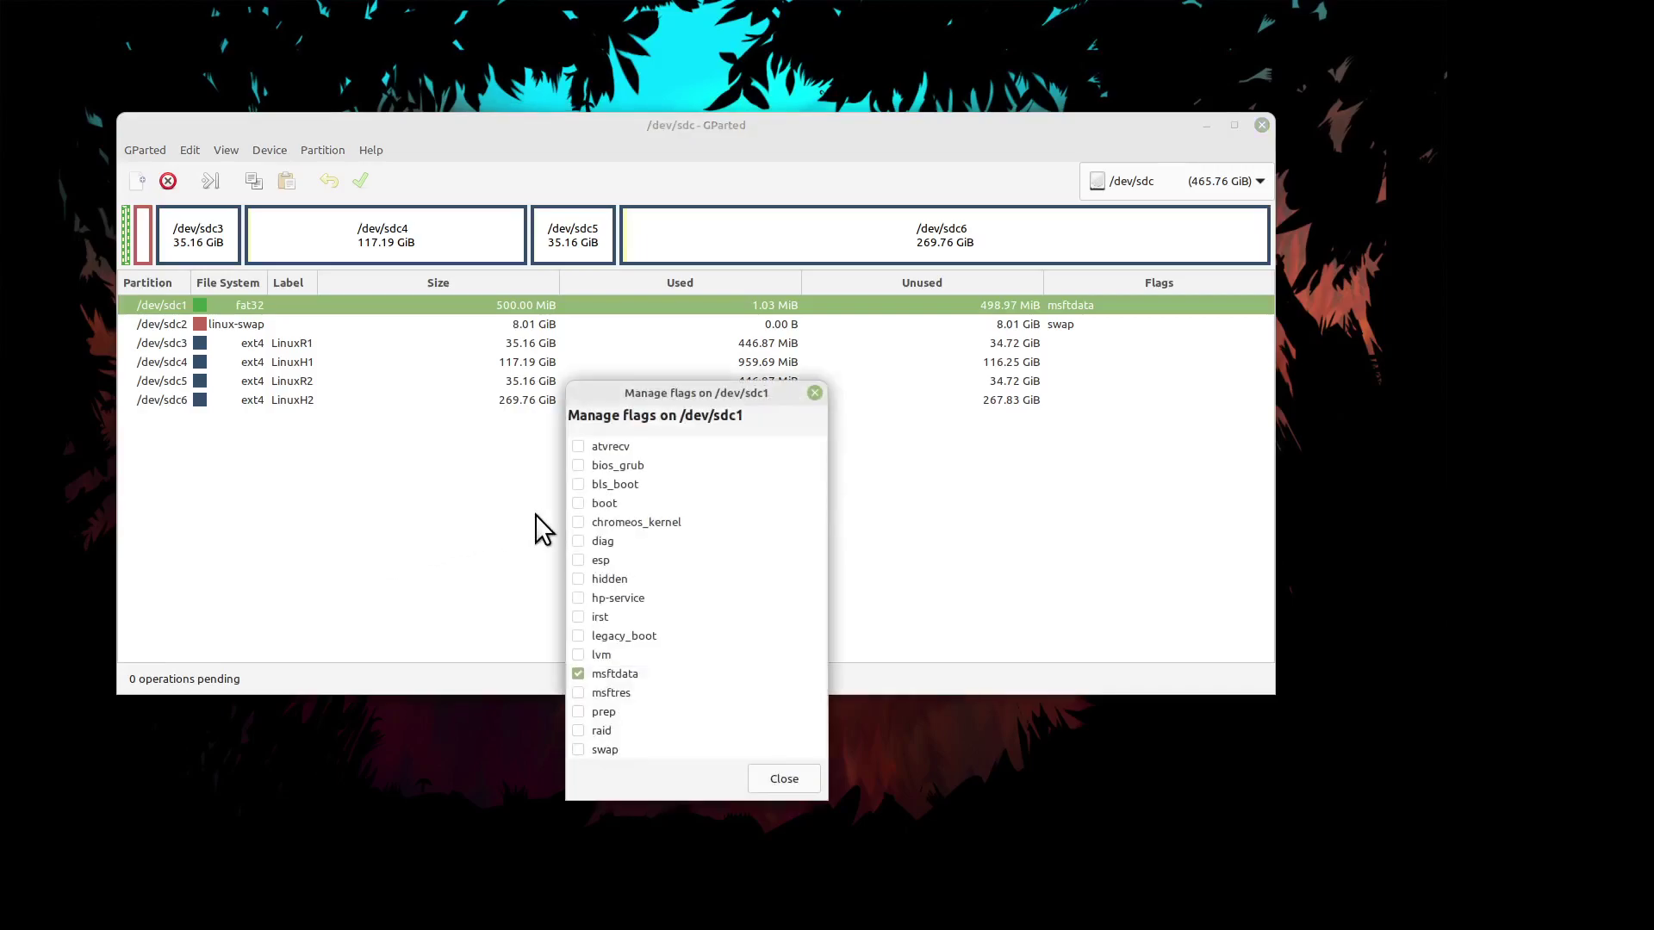
pyautogui.click(577, 503)
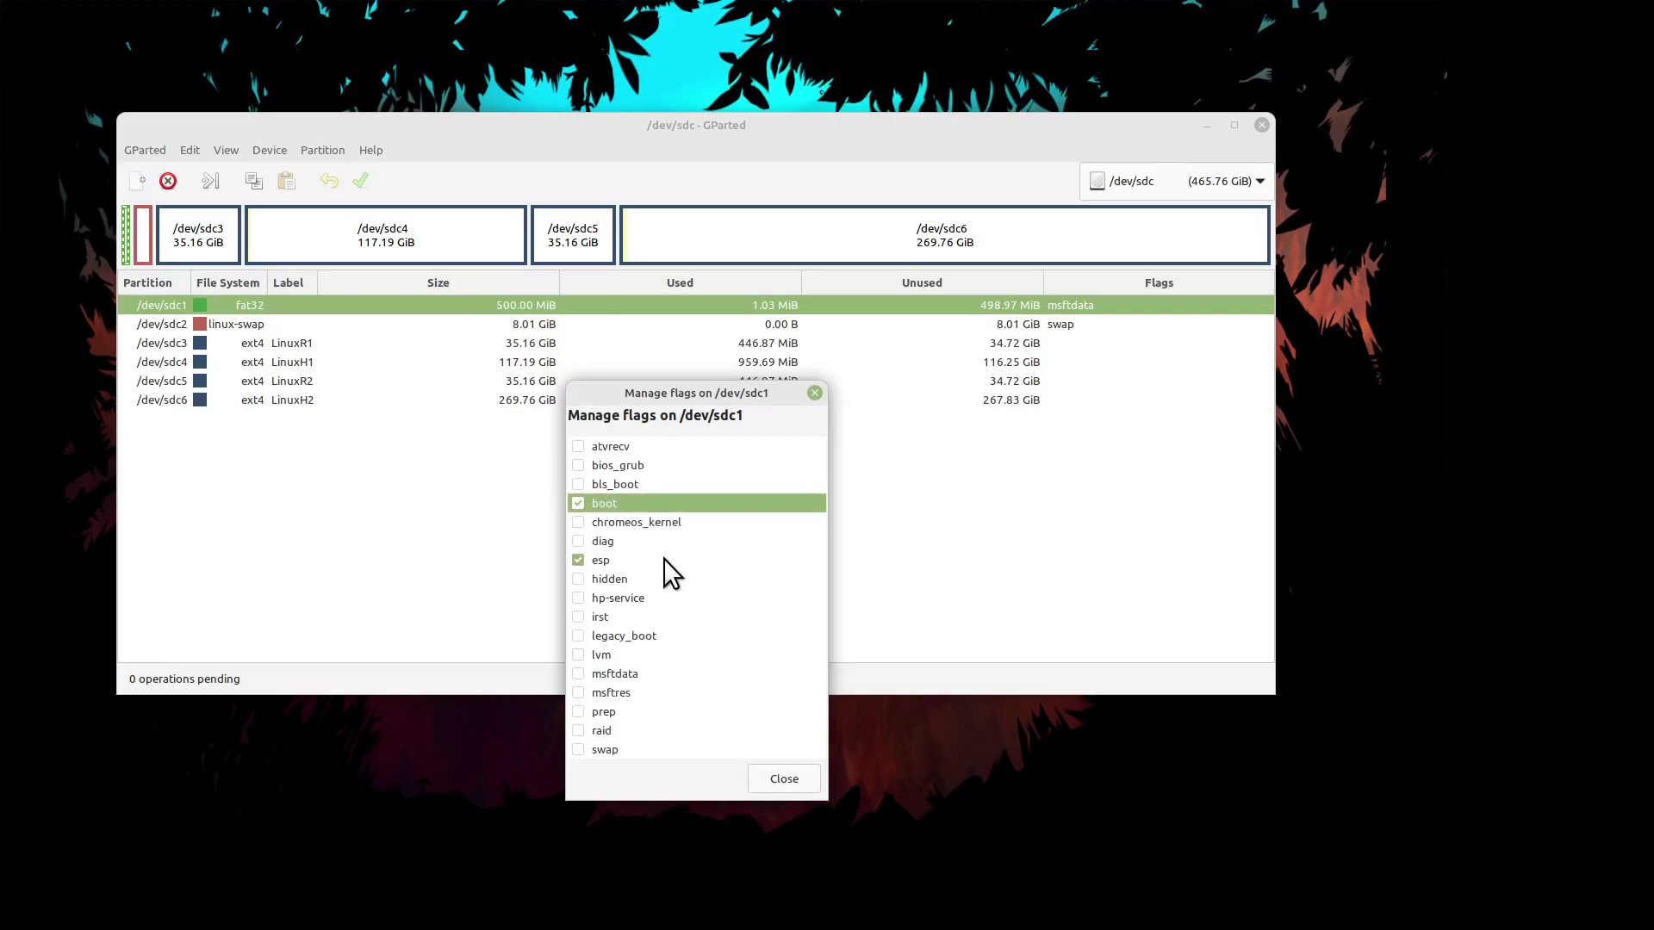
pyautogui.click(779, 781)
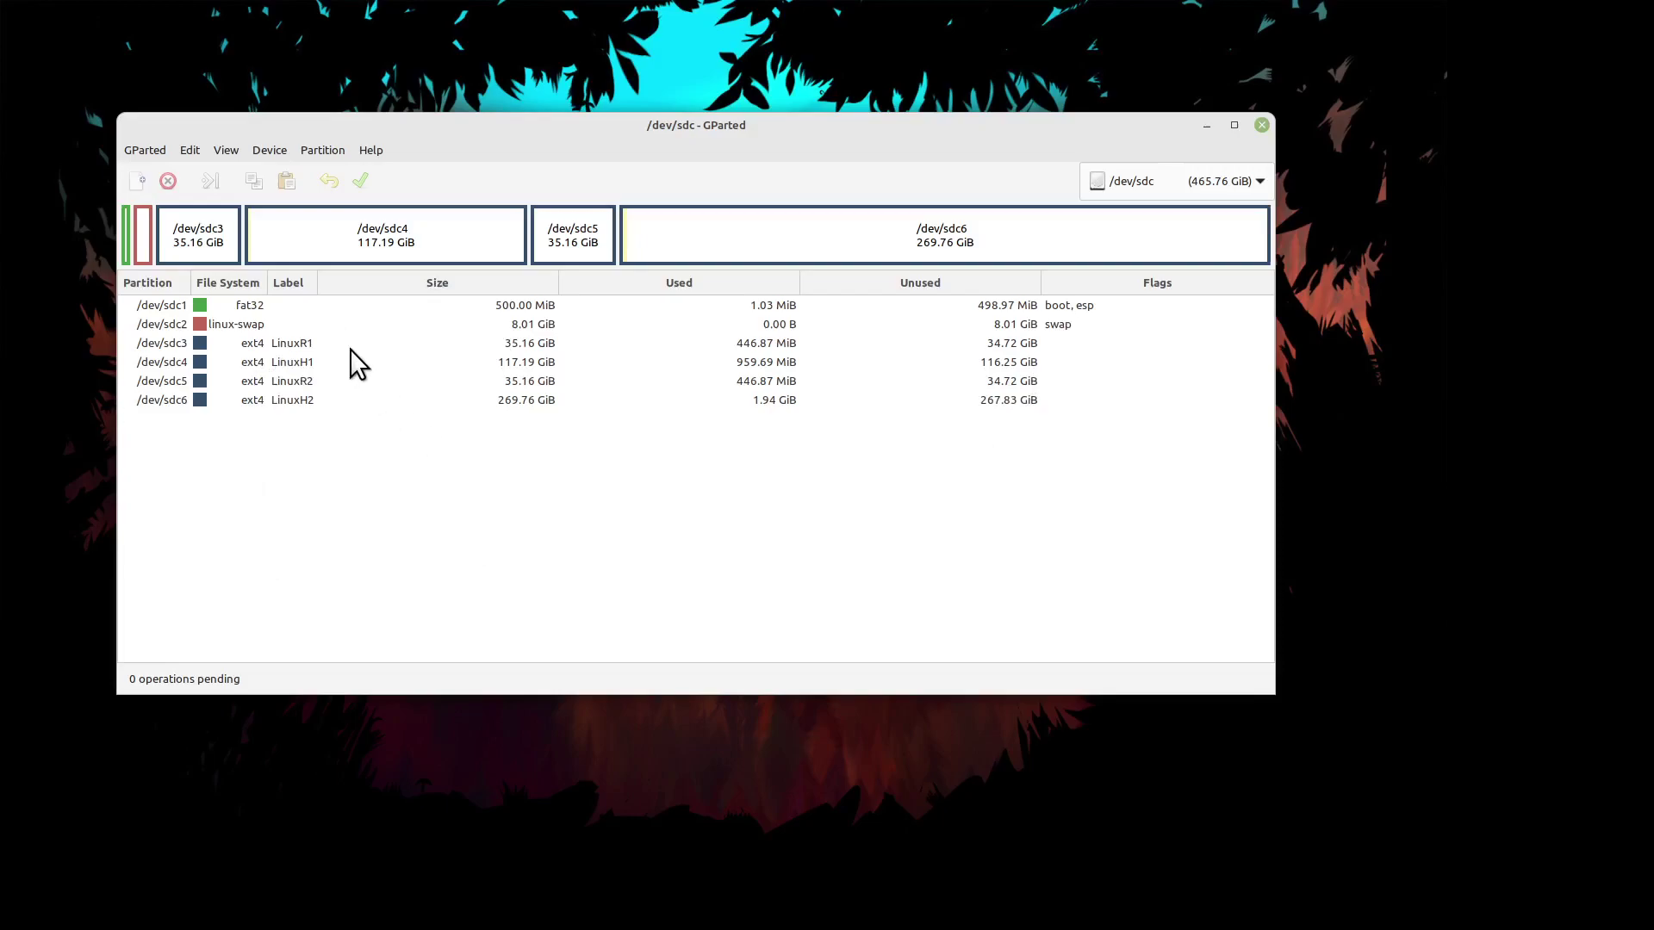
# Flag /dev/sdc1 as bios_grub, replacing its boot and esp flags.
pyautogui.rightClick(299, 308)
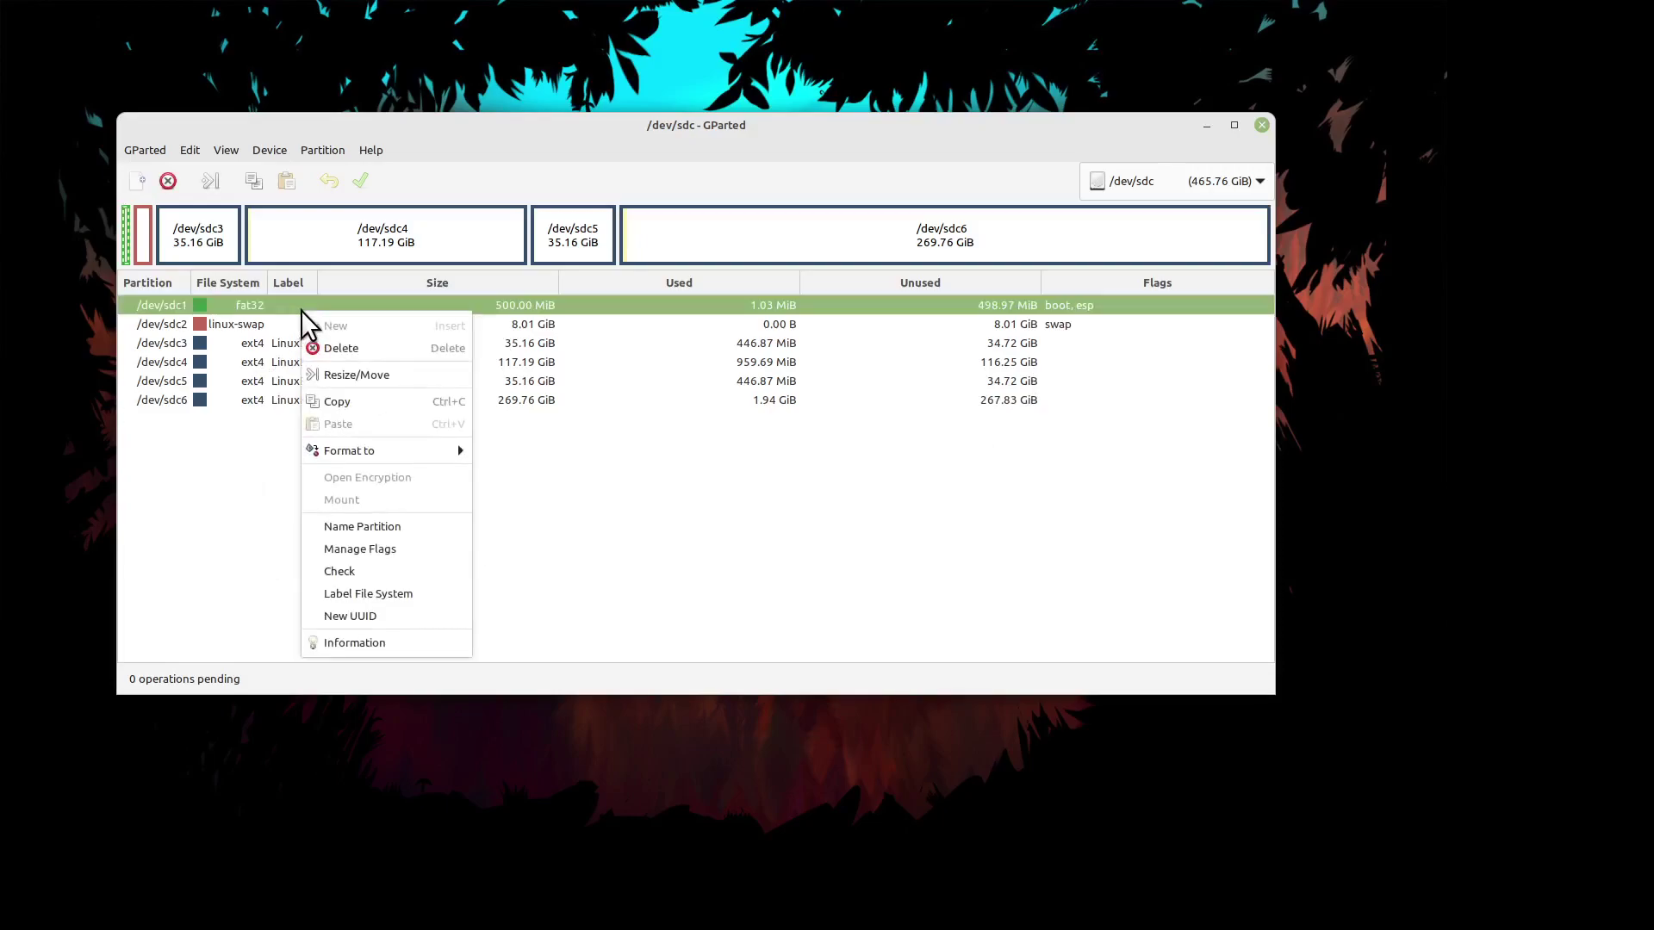
pyautogui.click(368, 556)
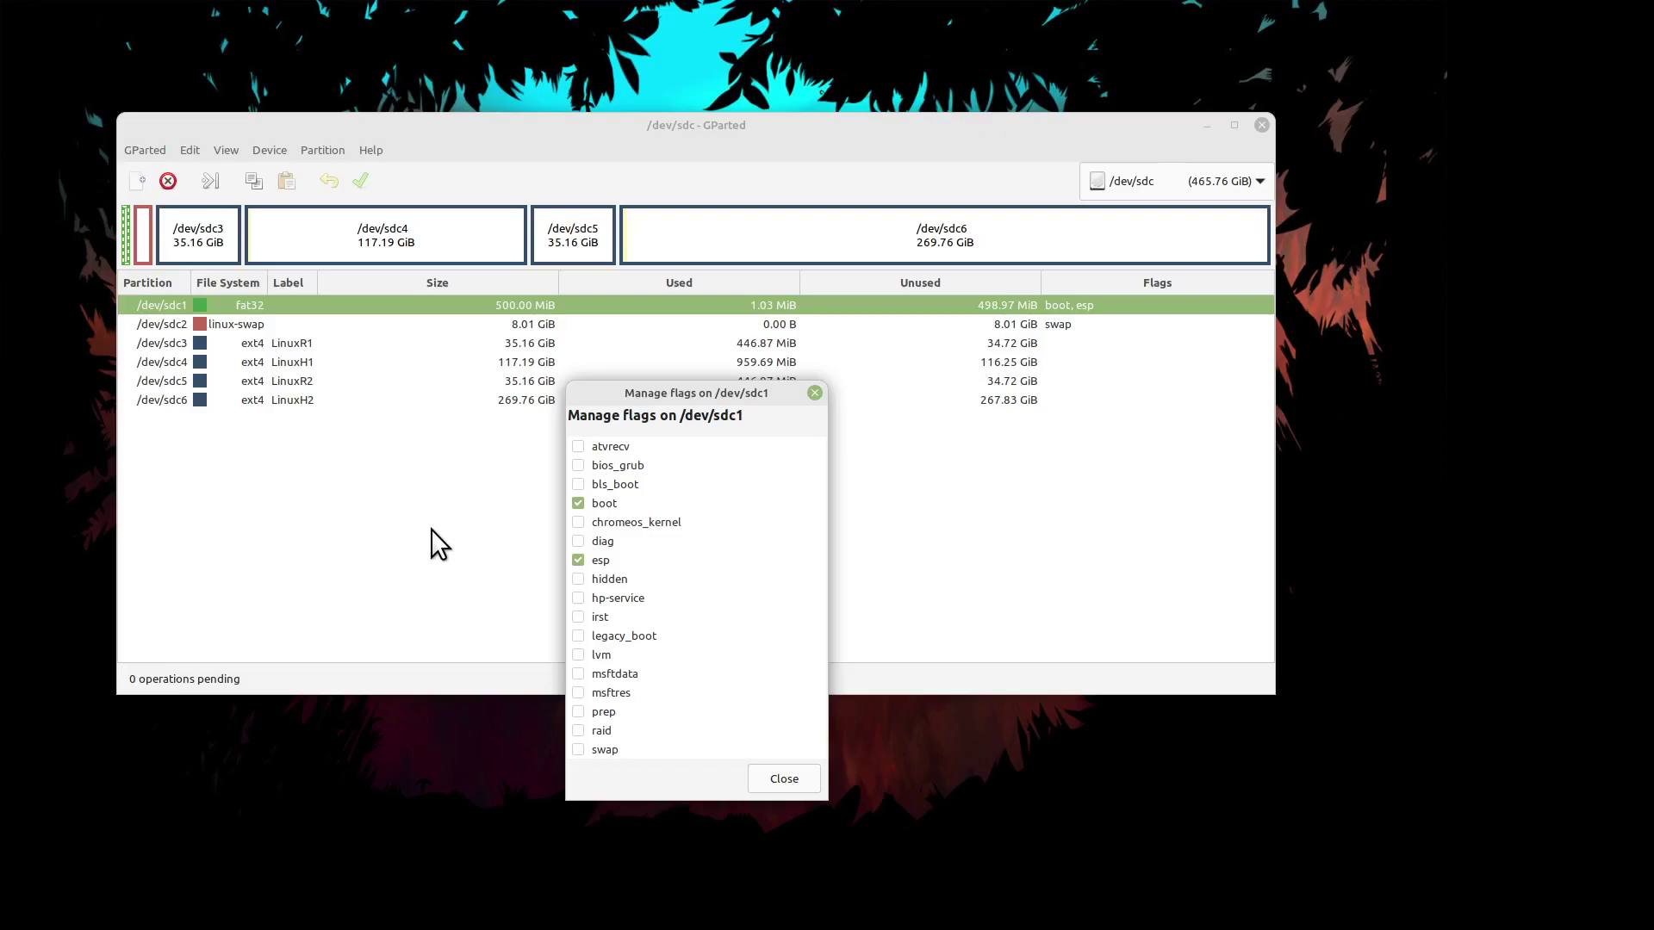
pyautogui.click(577, 466)
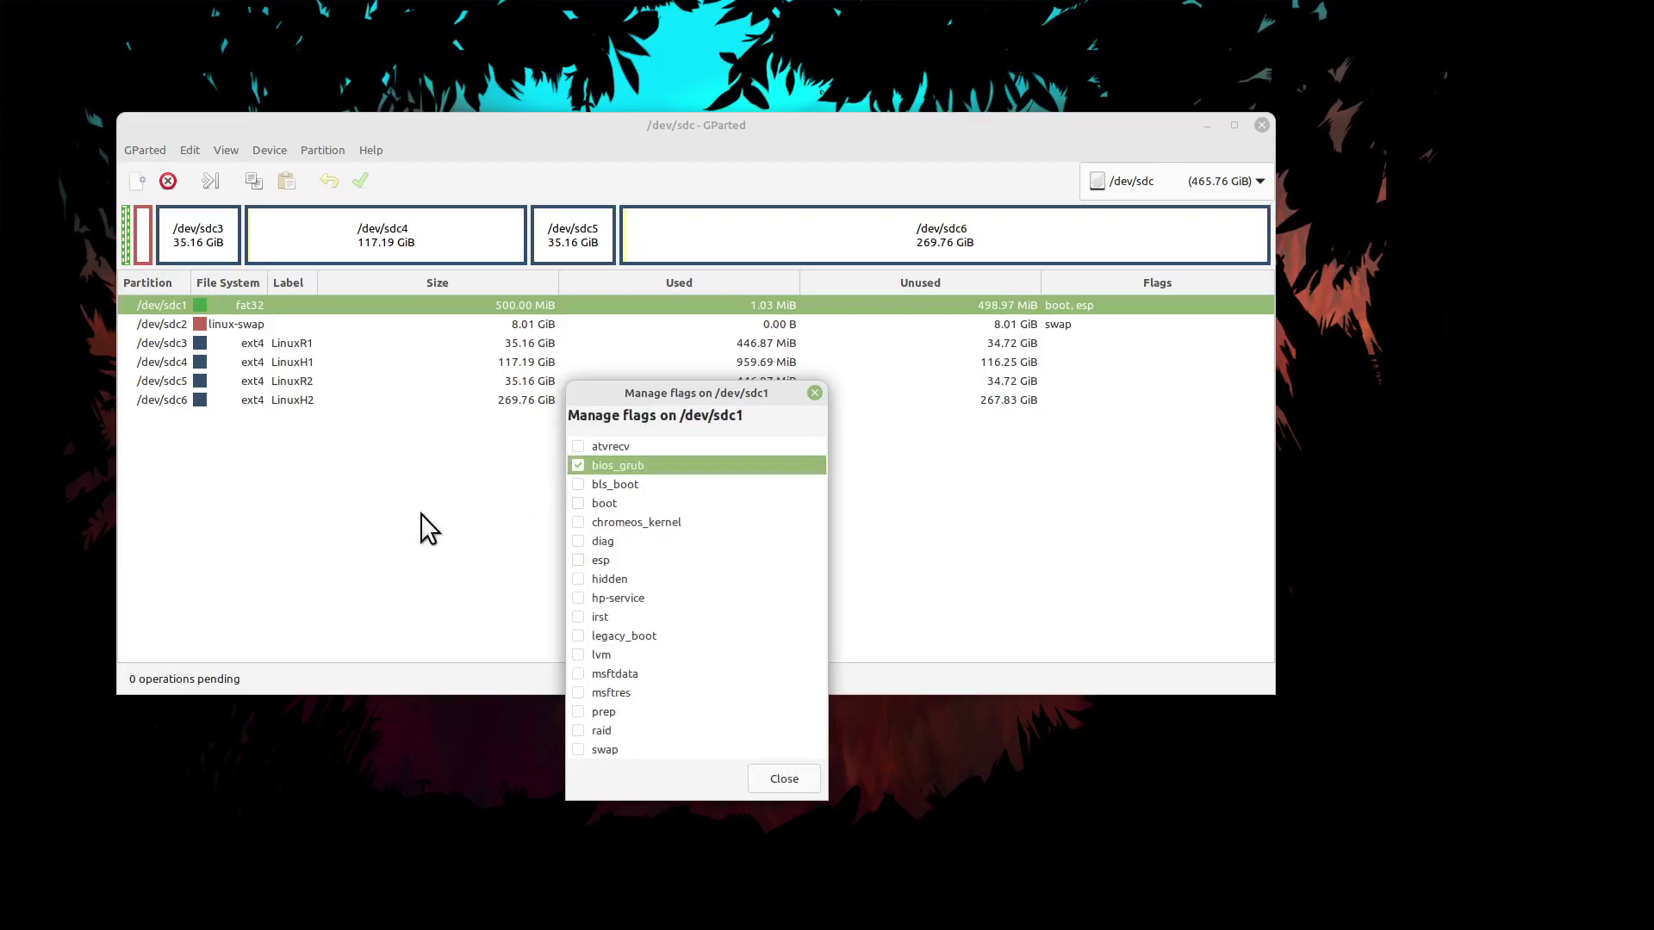
pyautogui.click(764, 775)
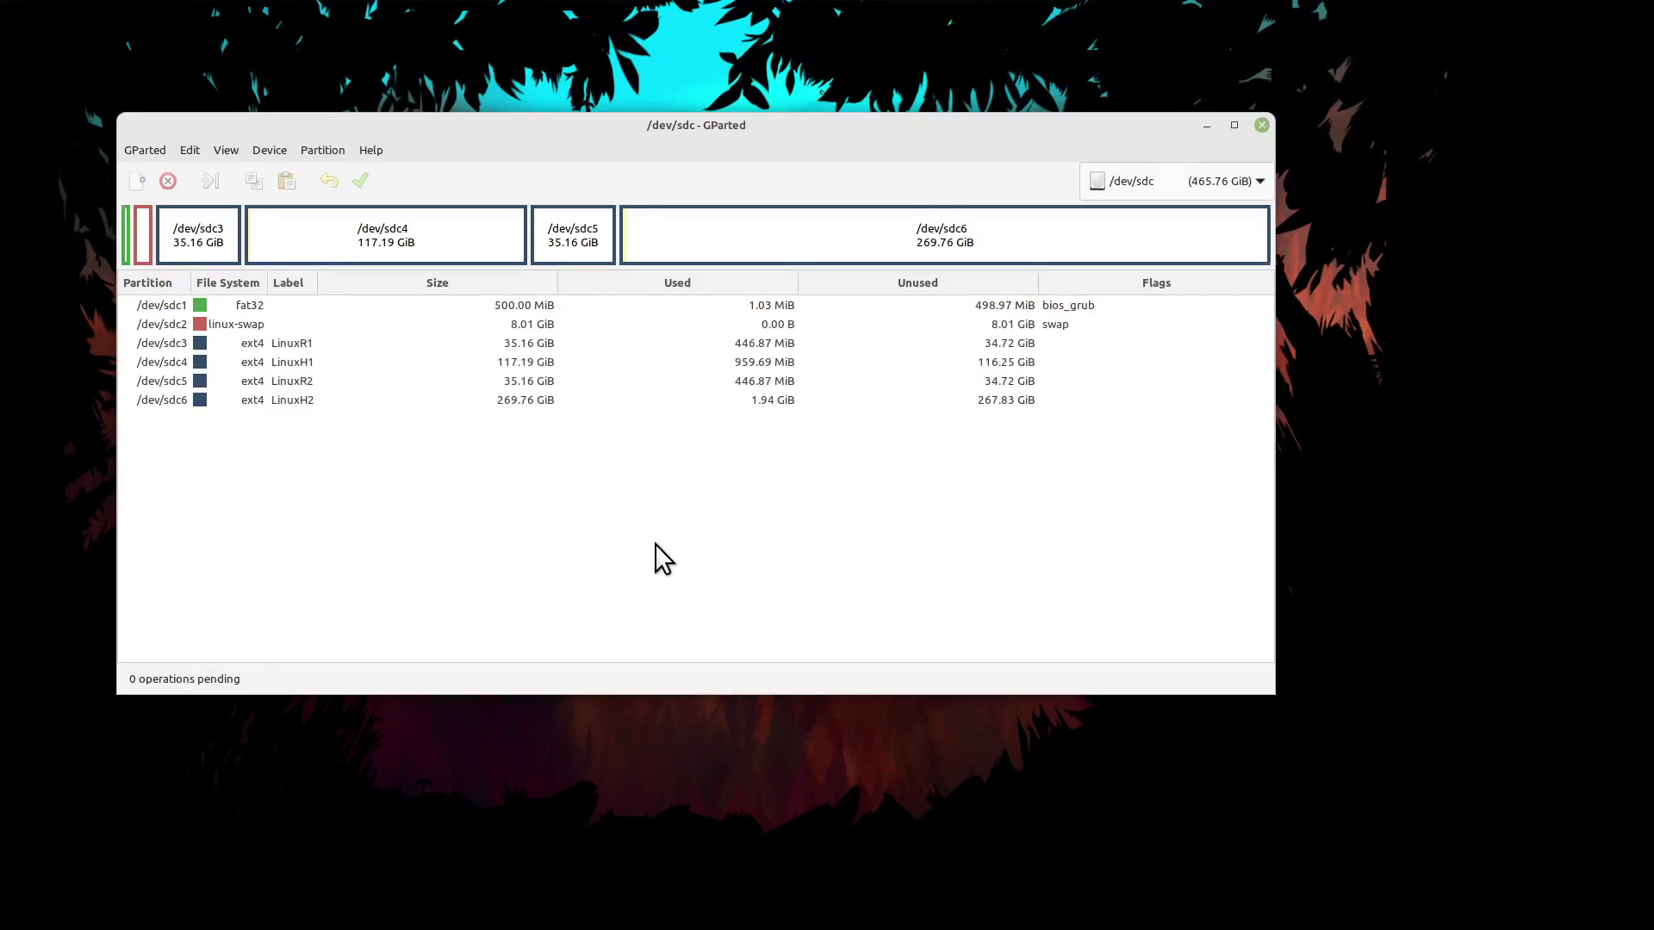
# Switch the GParted view to /dev/sdb to inspect its EFI, swap, root and home partitions.
pyautogui.click(1145, 178)
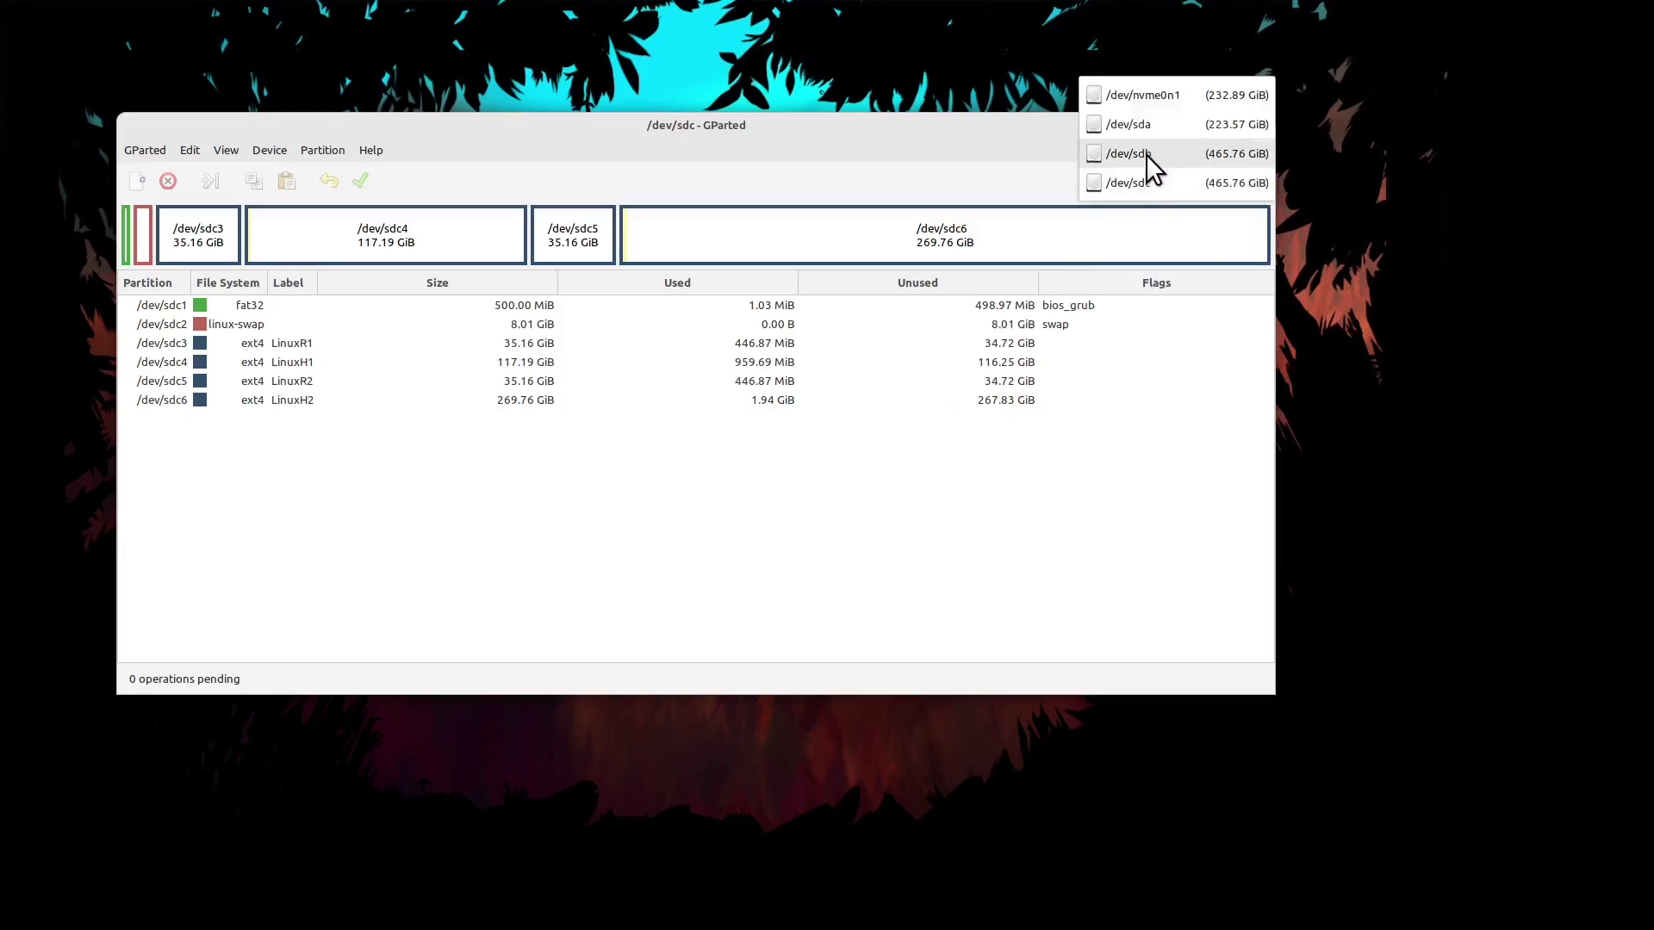
pyautogui.click(1146, 153)
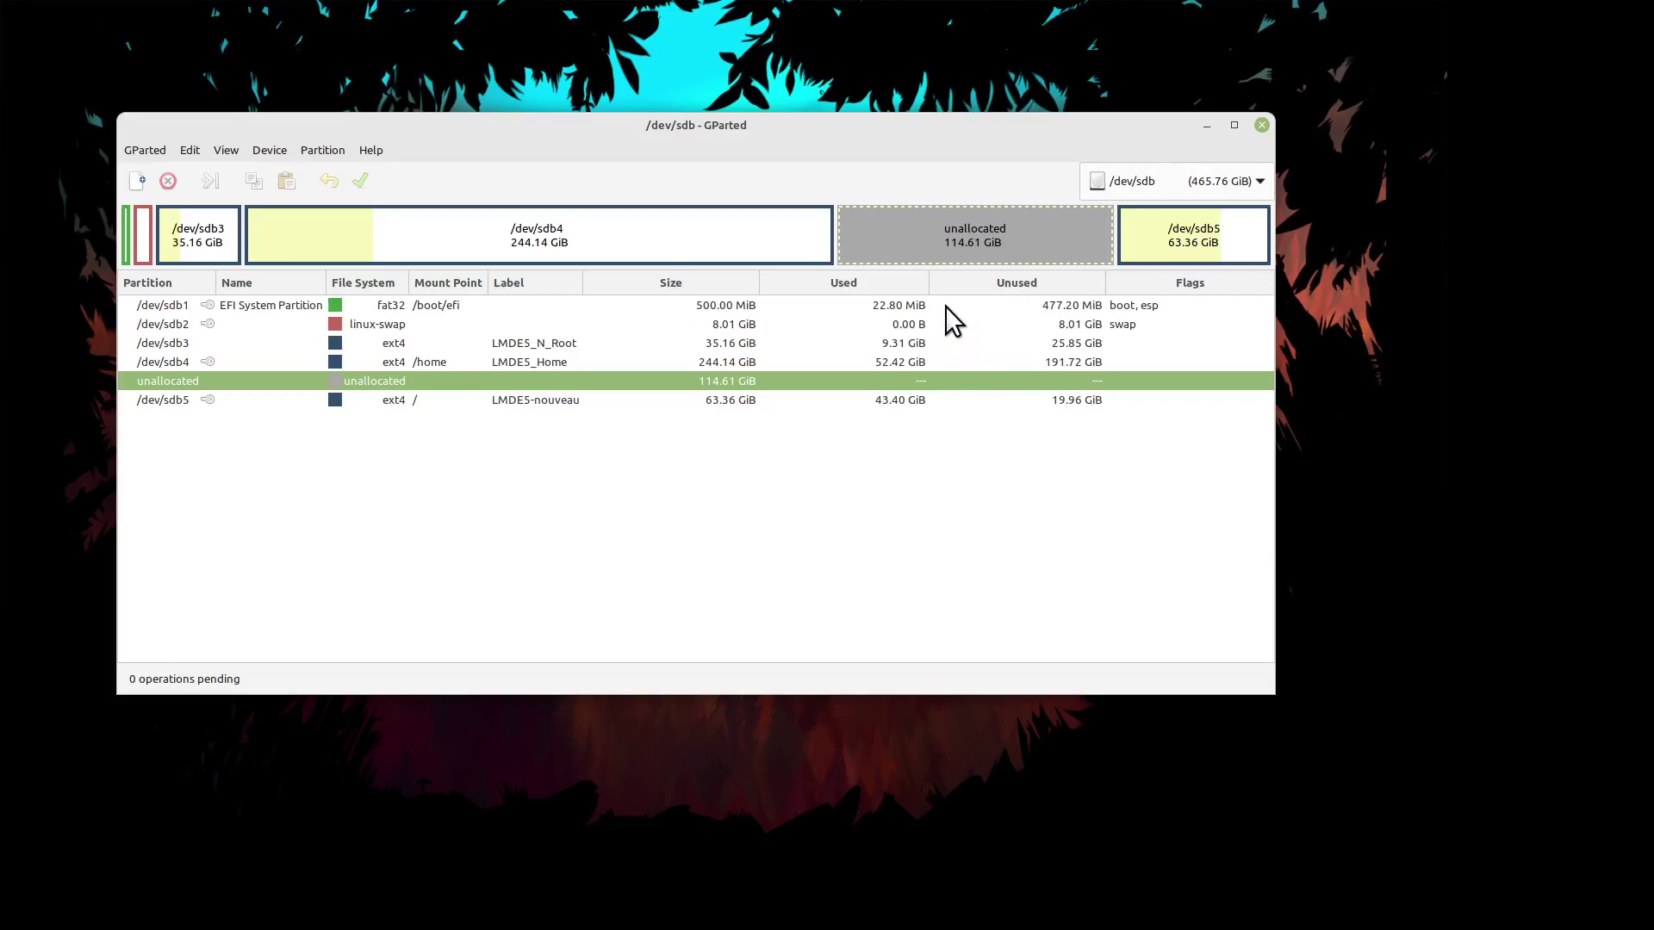
# Switch back to /dev/sdc to confirm its six partitions and sdc1's bios_grub flag.
pyautogui.click(1110, 177)
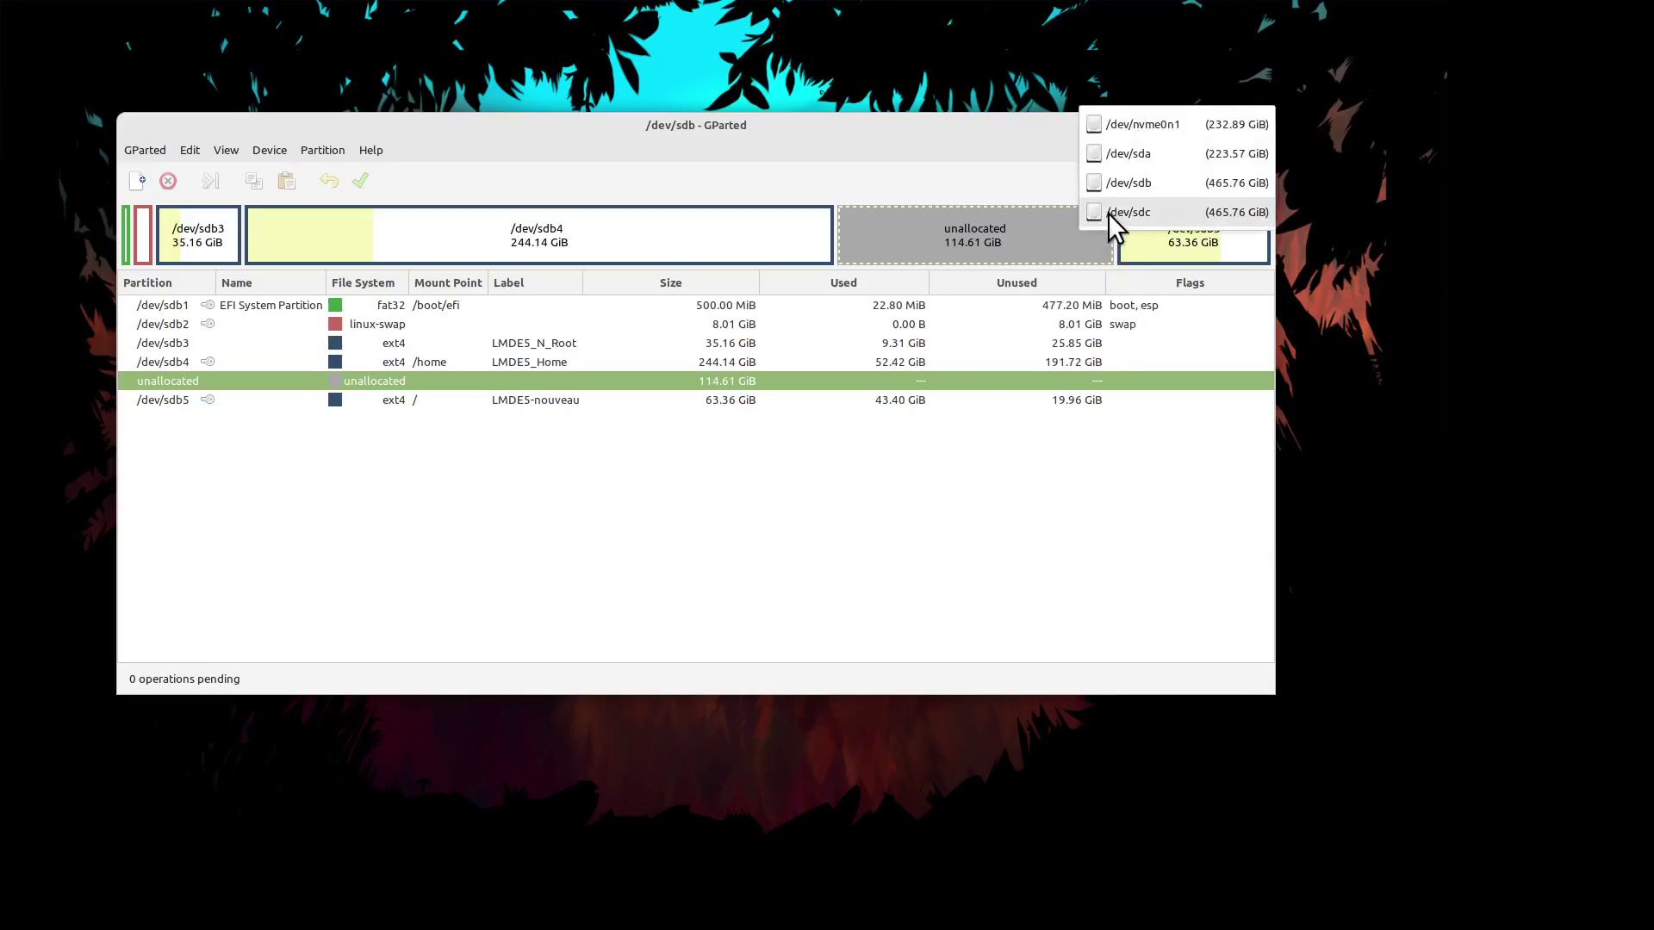
pyautogui.click(1108, 213)
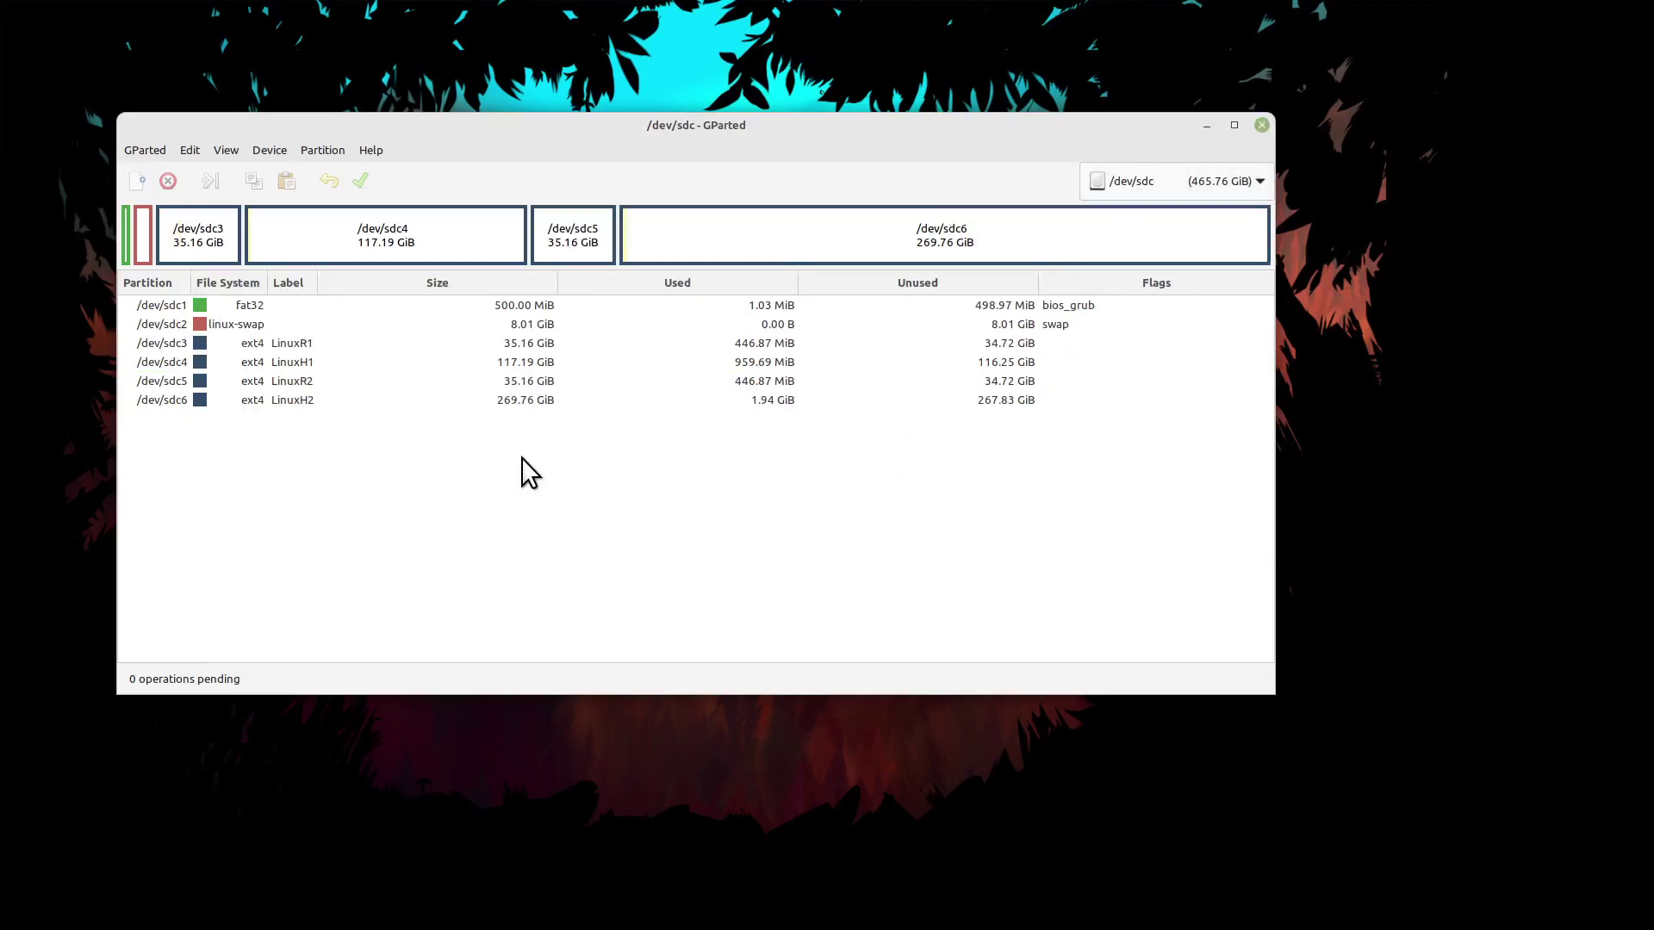